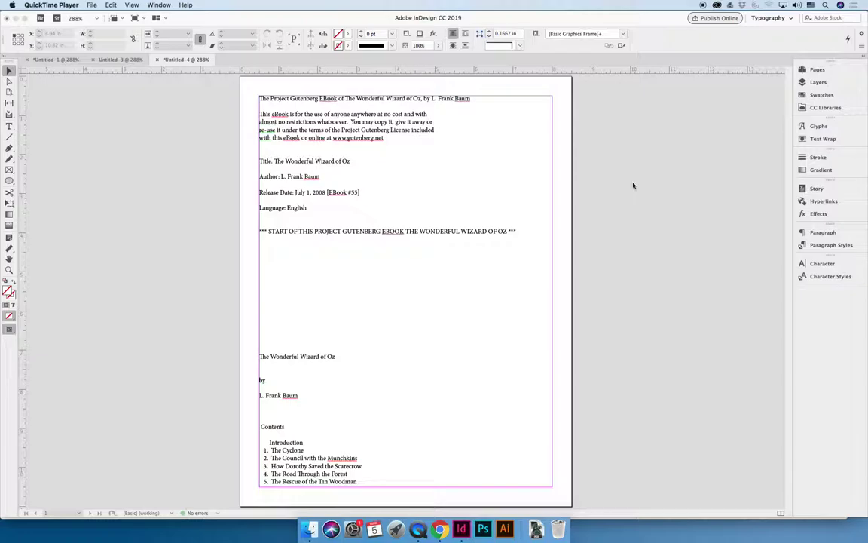
Scroll through the Oz text and start a spelling check via Edit > Spelling > Check Spelling.
{"action": "scroll", "coordinate": [626, 198], "scroll_direction": "down", "scroll_amount": 20}
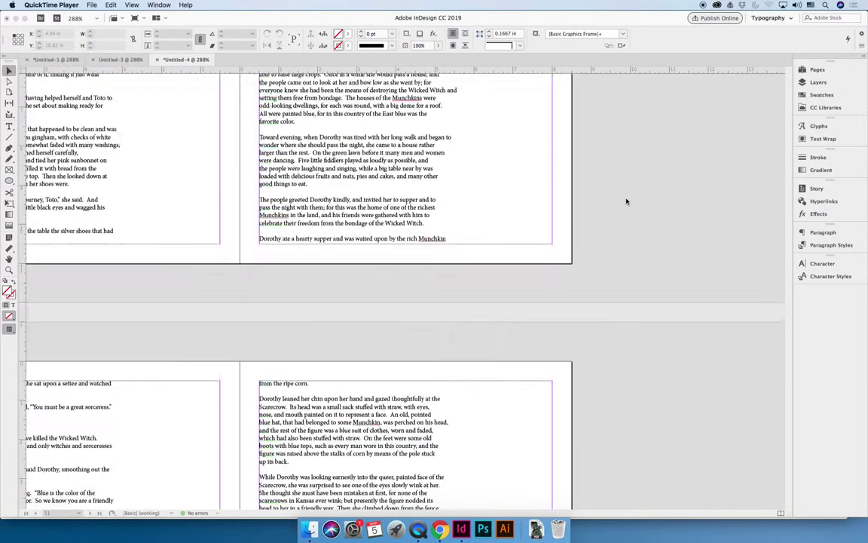
{"action": "scroll", "coordinate": [625, 199], "scroll_direction": "up", "scroll_amount": 20}
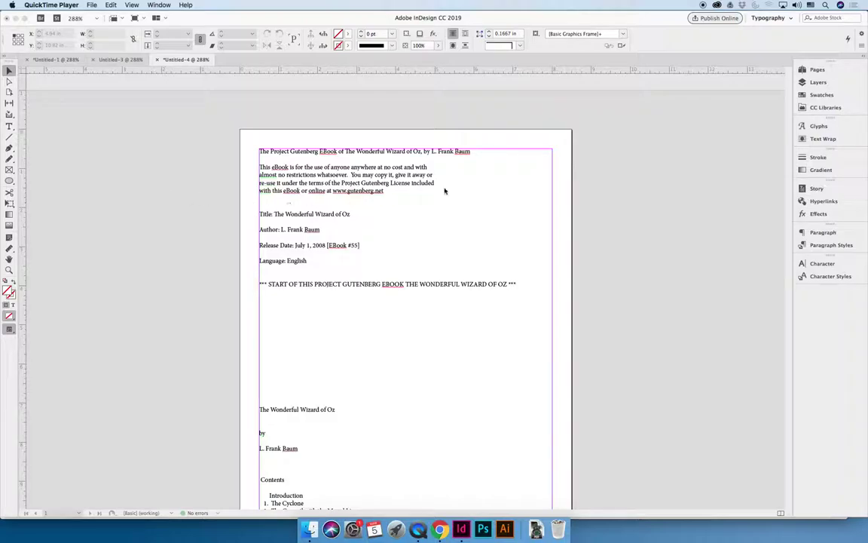
{"action": "scroll", "coordinate": [325, 212], "scroll_direction": "down", "scroll_amount": 5}
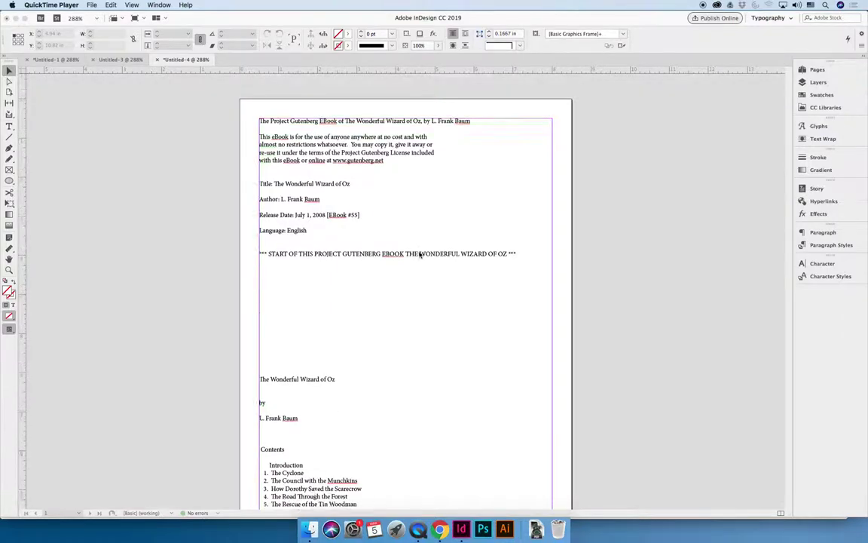
{"action": "scroll", "coordinate": [419, 253], "scroll_direction": "down", "scroll_amount": 5}
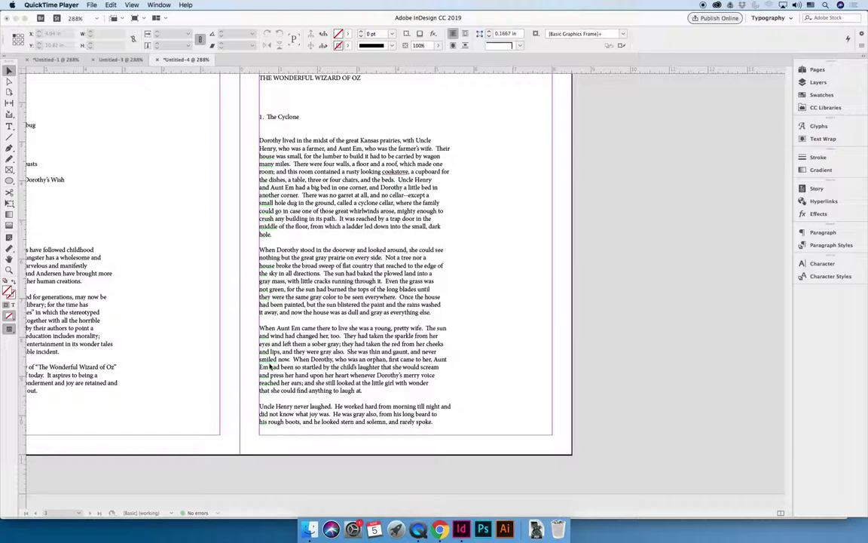
{"action": "scroll", "coordinate": [270, 366], "scroll_direction": "up", "scroll_amount": 15}
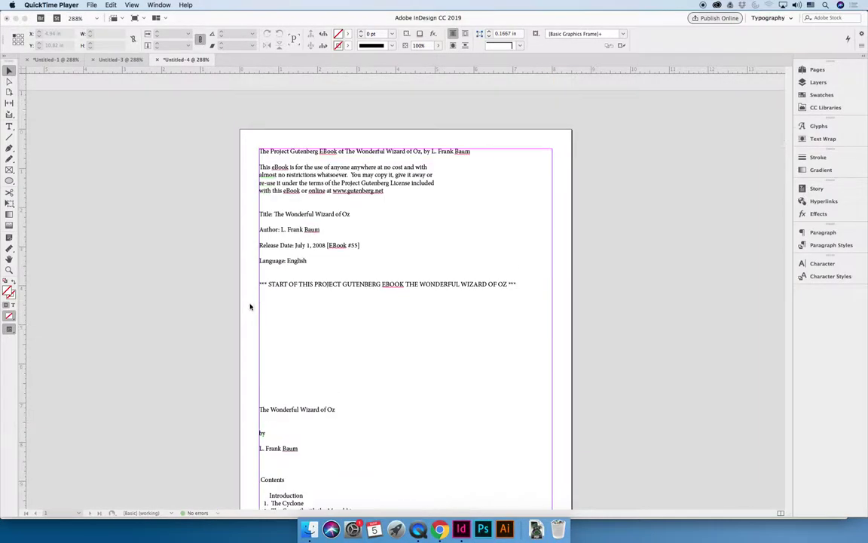
{"action": "left_click", "coordinate": [108, 5]}
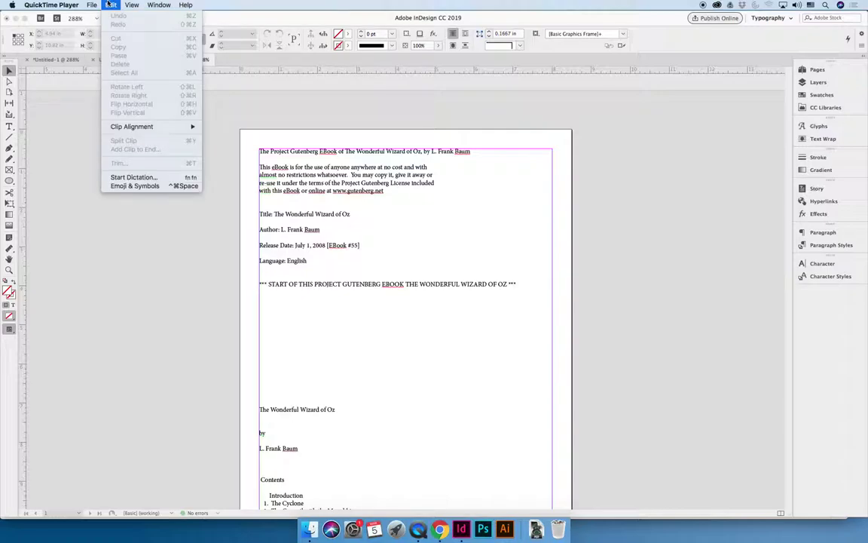
{"action": "left_click", "coordinate": [92, 5]}
{"action": "left_click", "coordinate": [95, 5]}
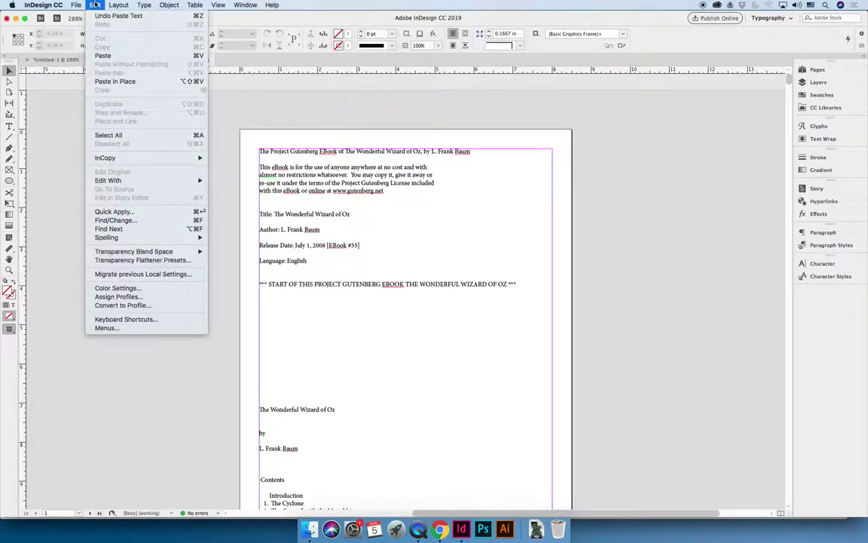
{"action": "mouse_move", "coordinate": [174, 238]}
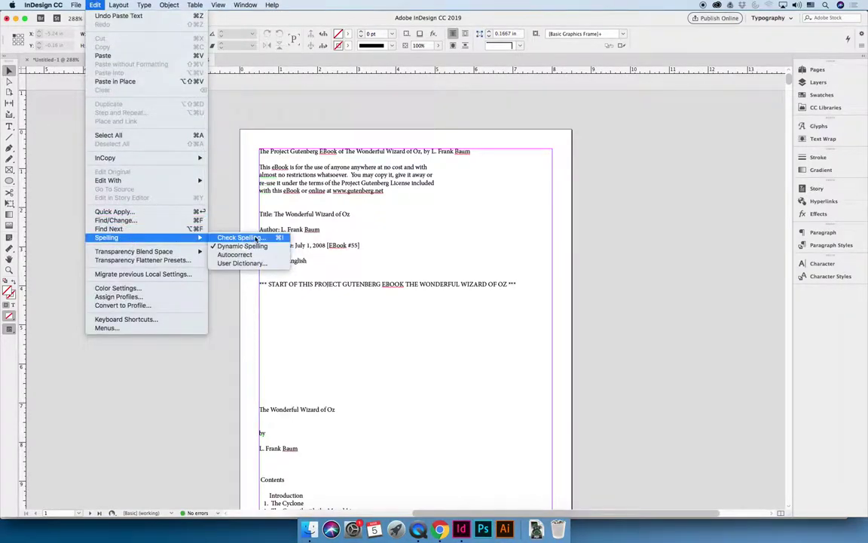
{"action": "left_click", "coordinate": [233, 237]}
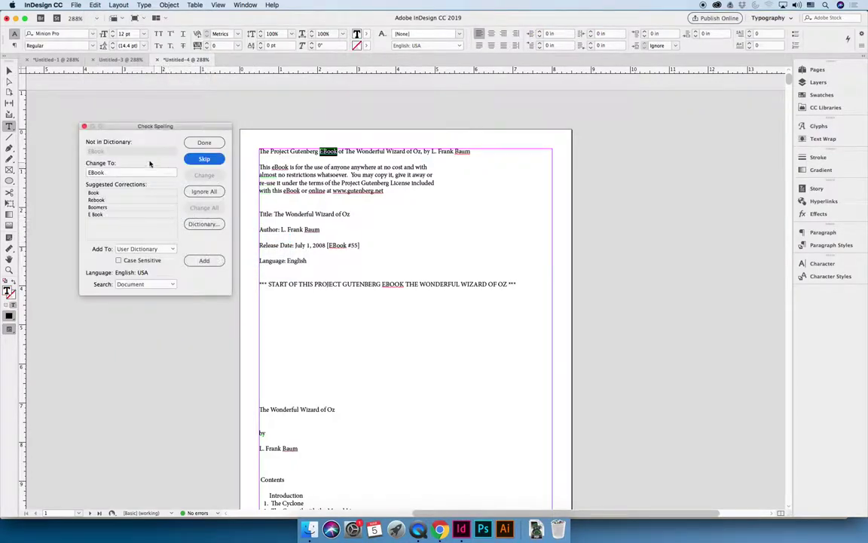
Skip EBook, Ignore All for Baum and eBook, finish the check, and deselect the frame.
{"action": "left_click", "coordinate": [98, 172]}
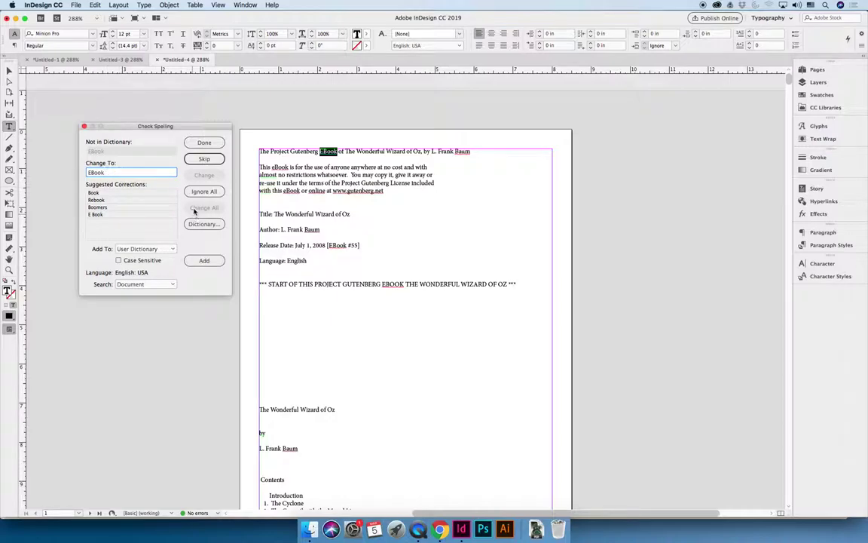
{"action": "left_click", "coordinate": [205, 159]}
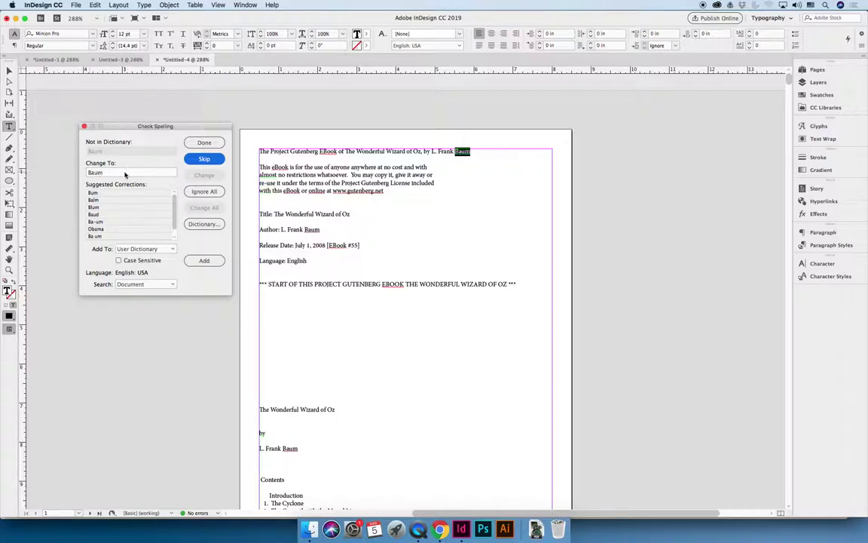
{"action": "left_click", "coordinate": [201, 191]}
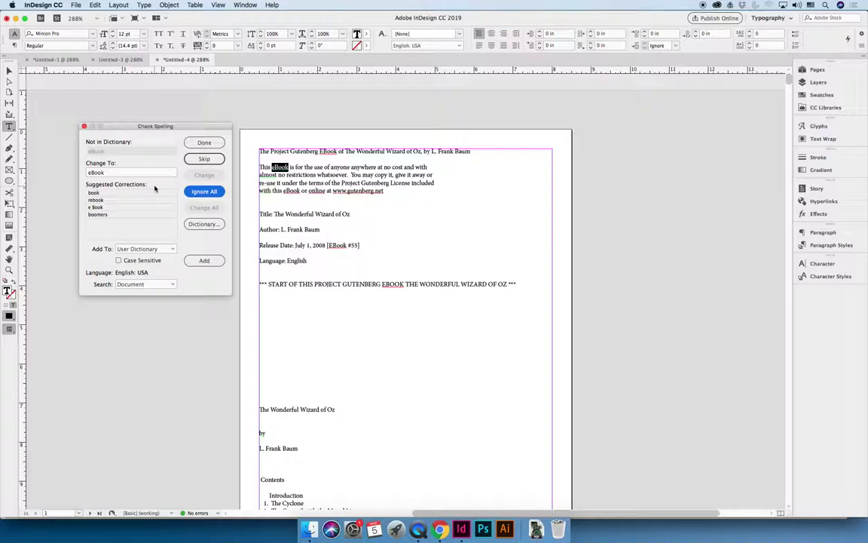
{"action": "left_click", "coordinate": [106, 173]}
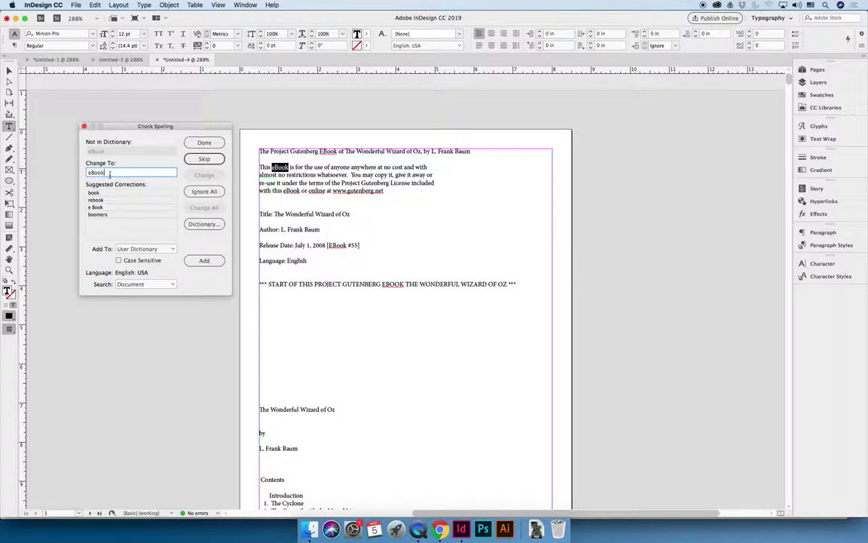
{"action": "left_click", "coordinate": [203, 191]}
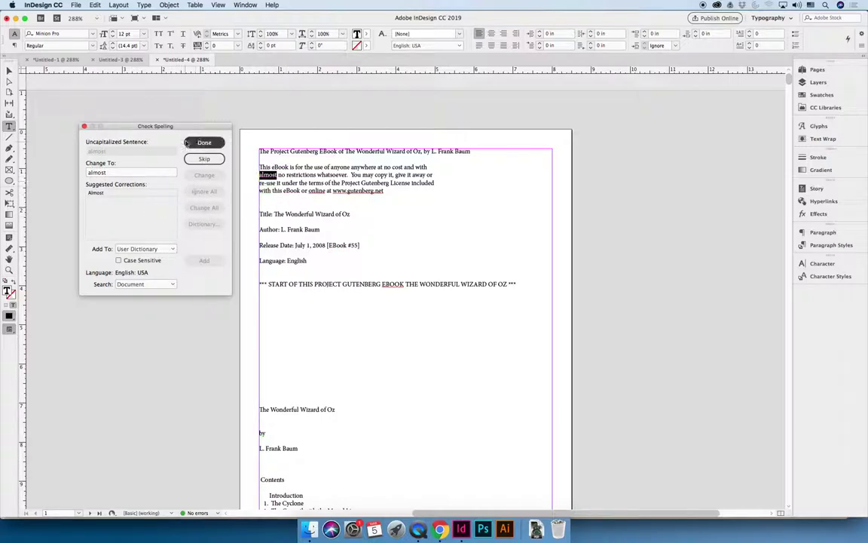
{"action": "left_click", "coordinate": [199, 143]}
{"action": "key", "text": "Escape"}
{"action": "left_click", "coordinate": [104, 126]}
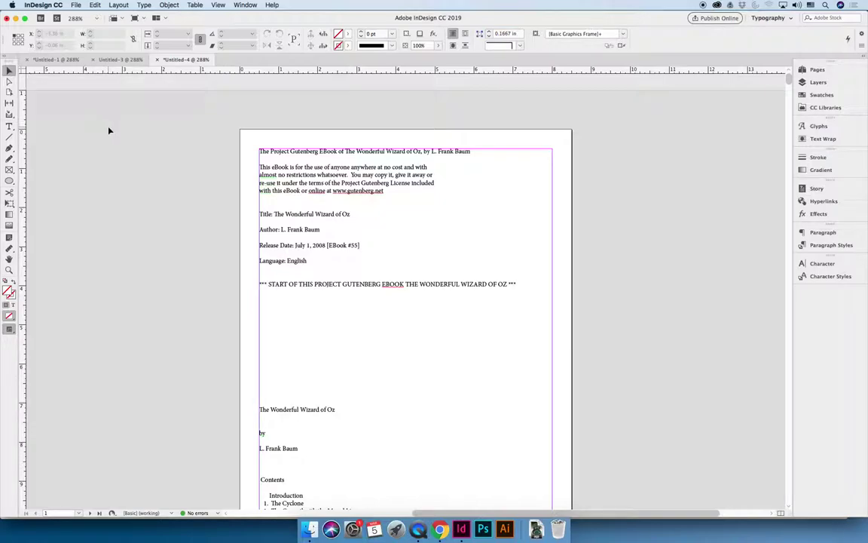
Open Find/Change with Find what 'Oz', Change to 'Salt Lake City', and Search set to Document.
{"action": "left_click", "coordinate": [96, 6]}
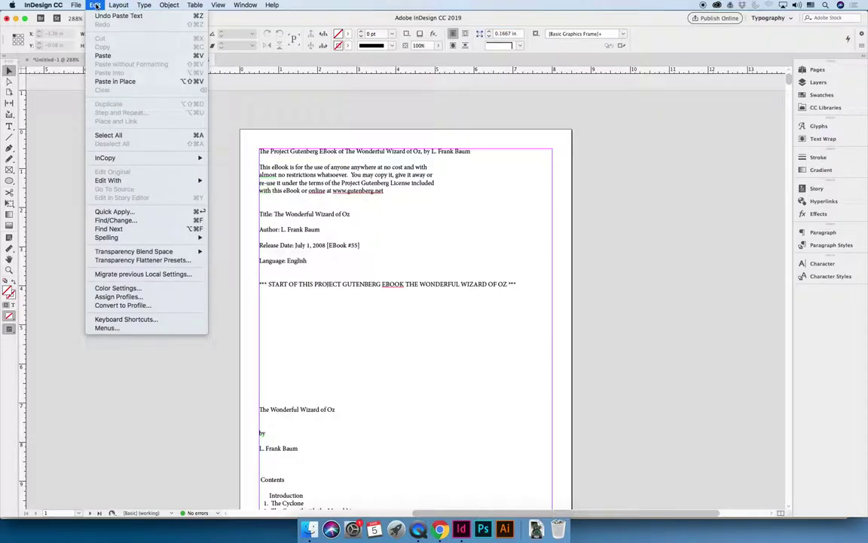
{"action": "left_click", "coordinate": [139, 221]}
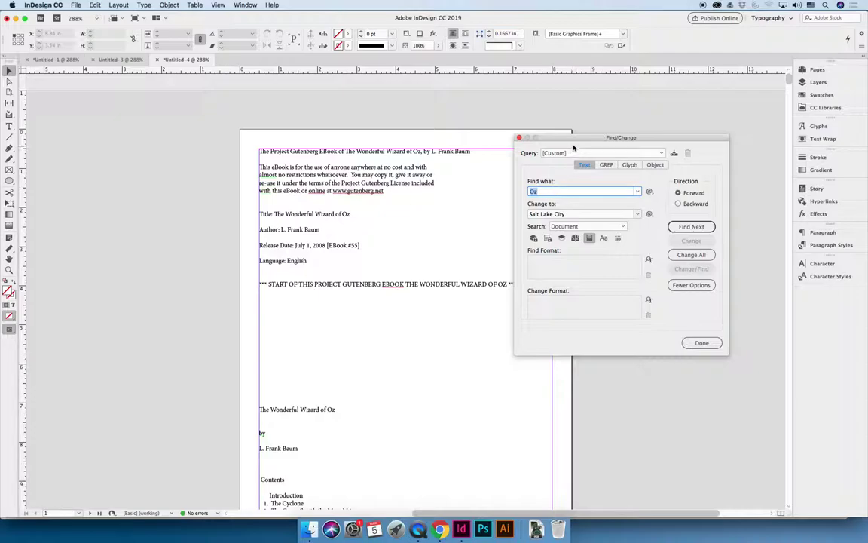
{"action": "left_click_drag", "start_coordinate": [573, 136], "coordinate": [525, 131]}
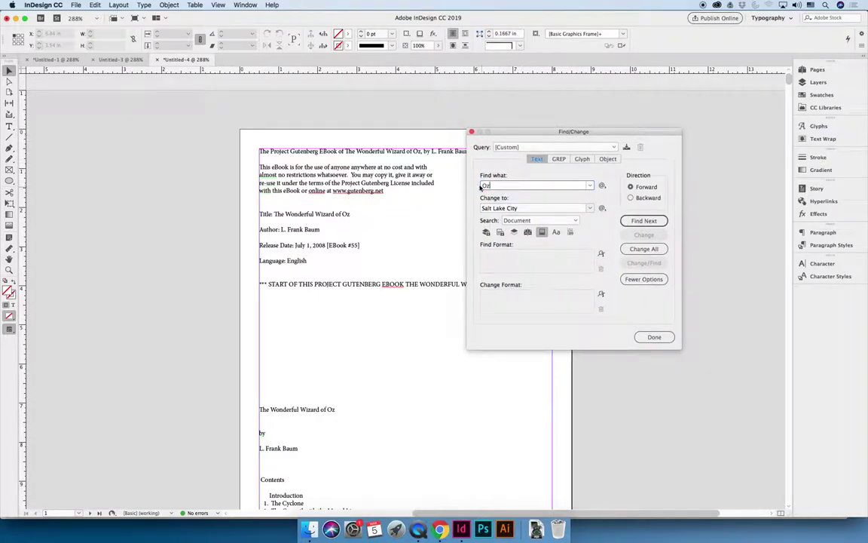
{"action": "left_click", "coordinate": [504, 186]}
{"action": "left_click", "coordinate": [529, 221]}
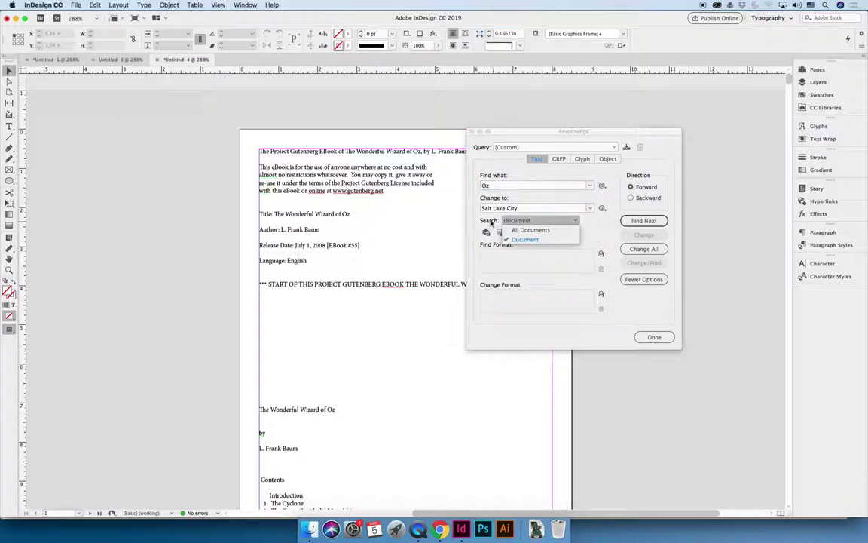
{"action": "left_click", "coordinate": [526, 239]}
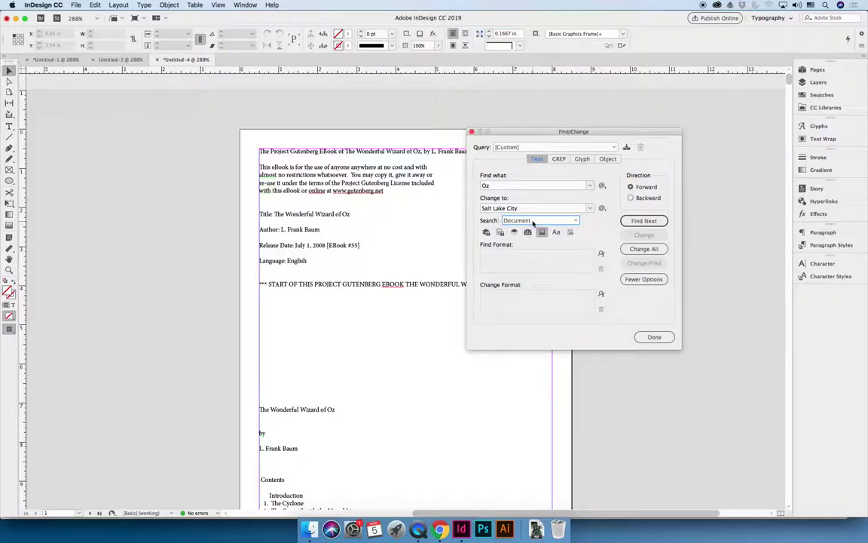
Change the first Oz, then Change All to make 111 'Salt Lake City' replacements, and close Find/Change.
{"action": "left_click", "coordinate": [650, 222]}
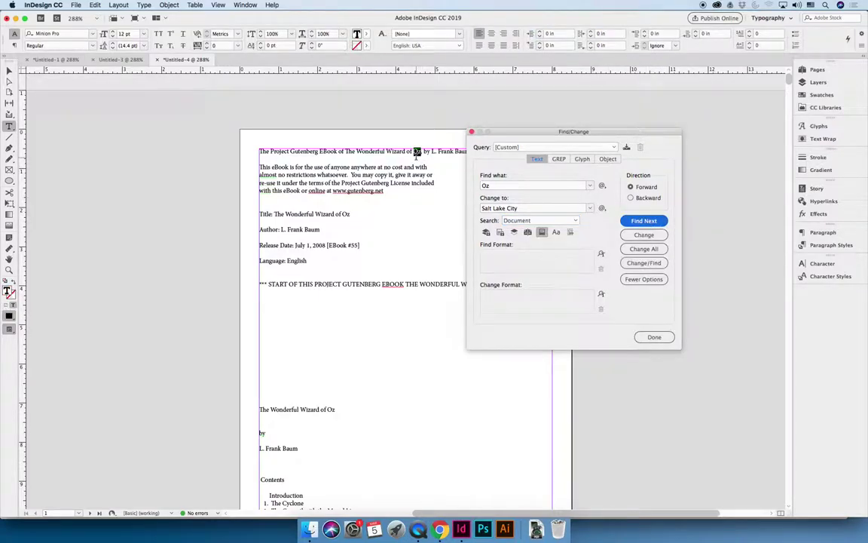
{"action": "left_click", "coordinate": [647, 235]}
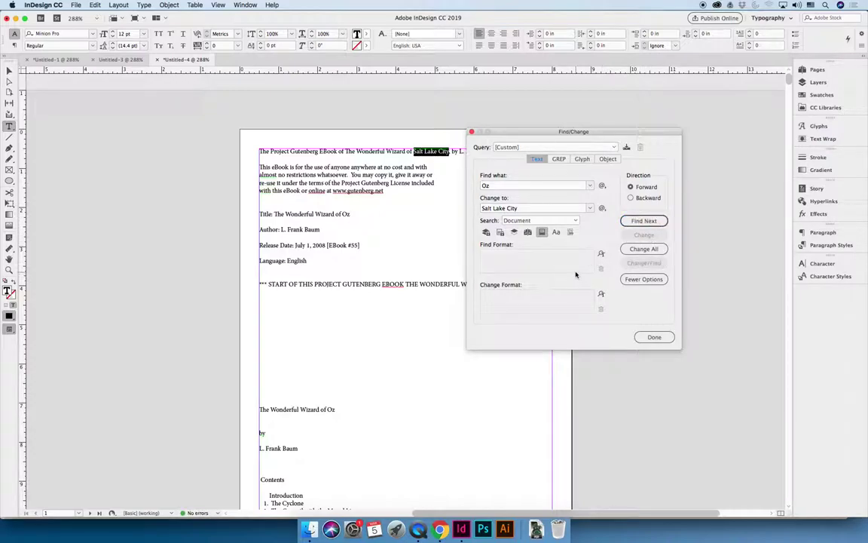
{"action": "left_click", "coordinate": [654, 220]}
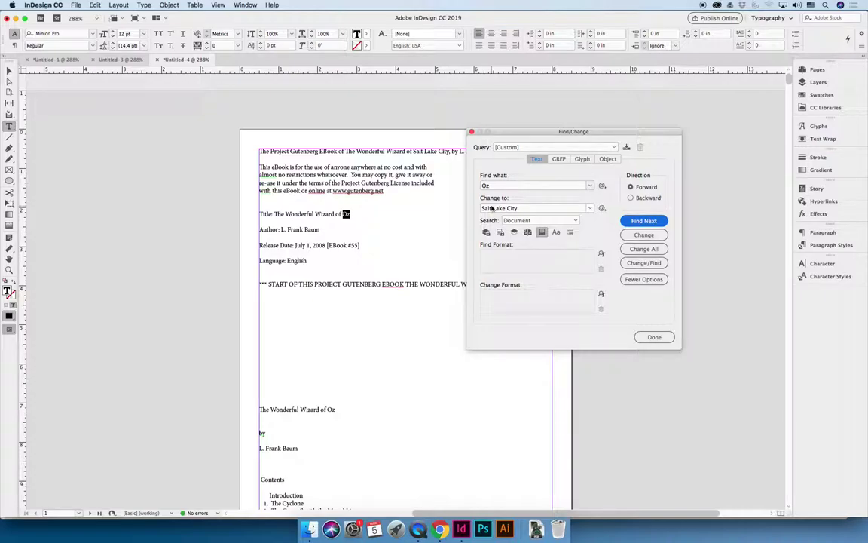
{"action": "left_click", "coordinate": [648, 250]}
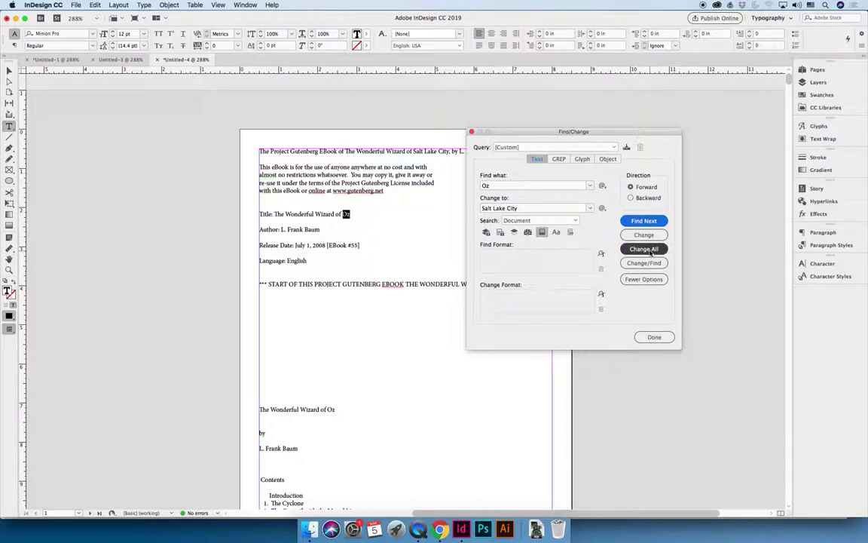
{"action": "left_click", "coordinate": [458, 273]}
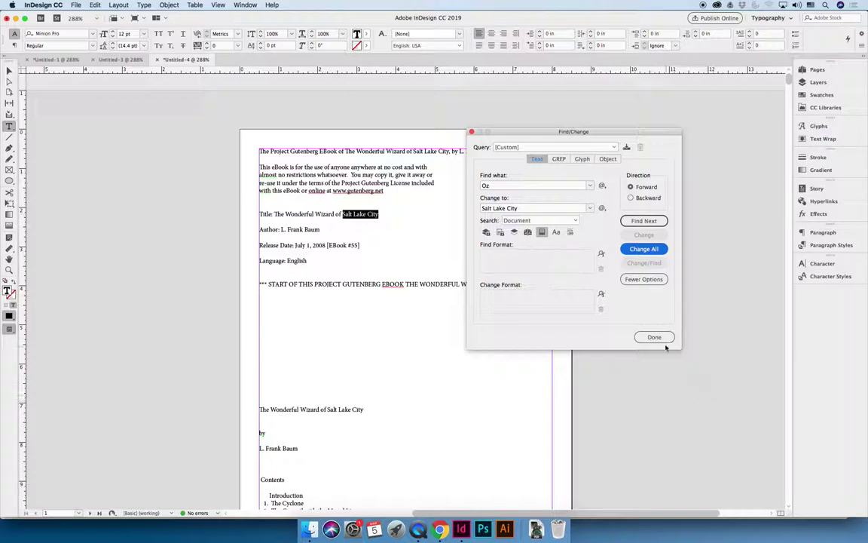
{"action": "left_click", "coordinate": [654, 337]}
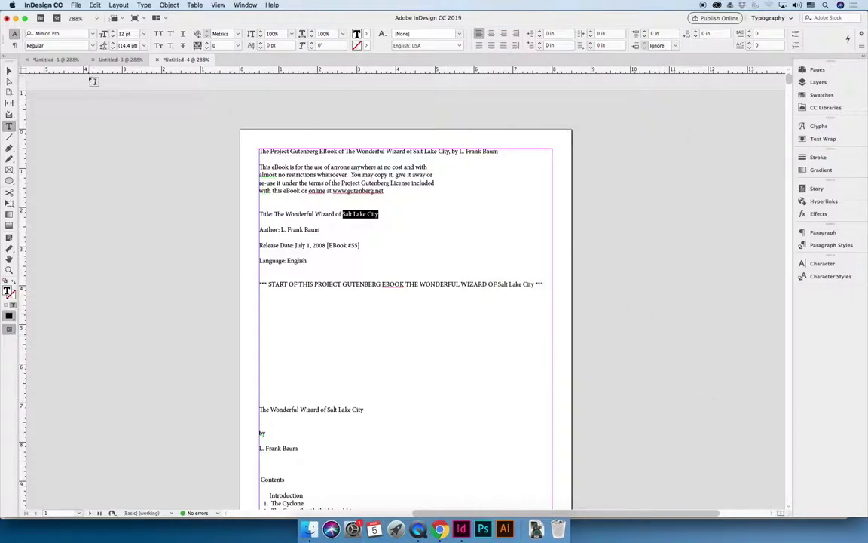
Select all the circles in Untitled-1 and add a Bevel and Emboss effect.
{"action": "left_click", "coordinate": [55, 60]}
{"action": "key", "text": "v"}
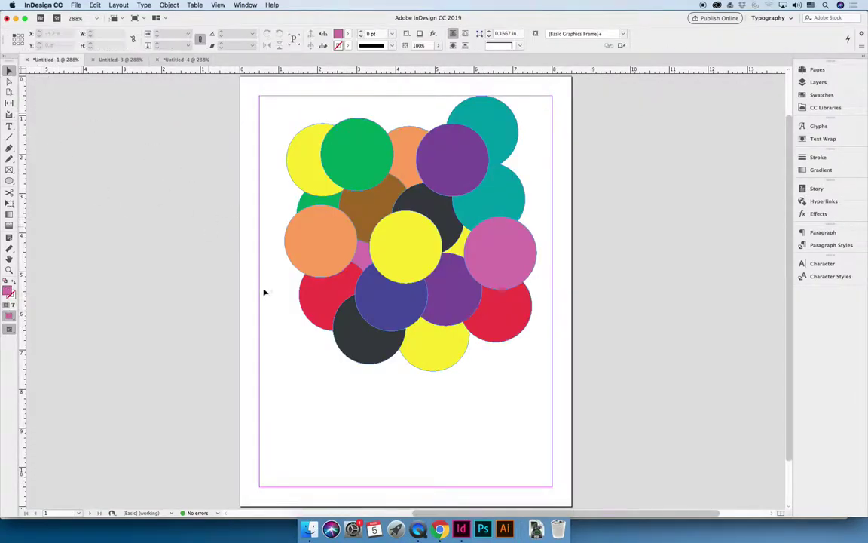
{"action": "left_click_drag", "start_coordinate": [252, 104], "coordinate": [594, 371]}
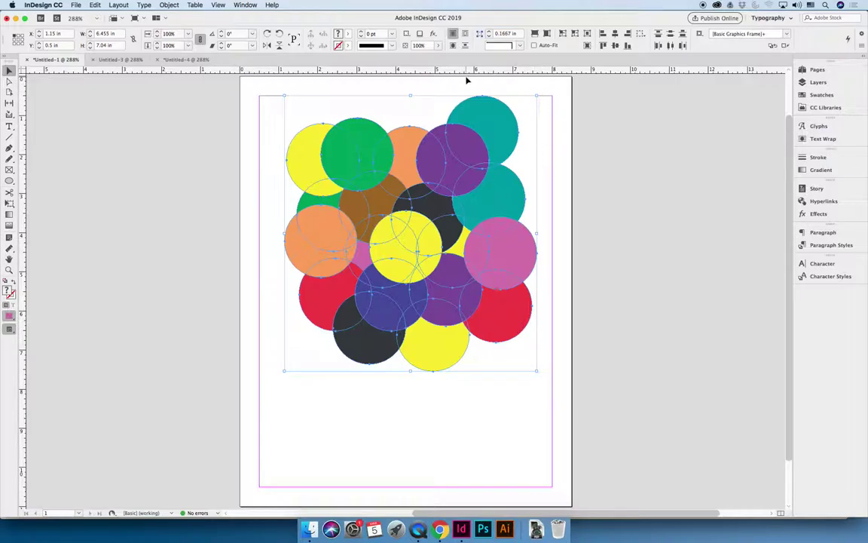
{"action": "left_click", "coordinate": [434, 33]}
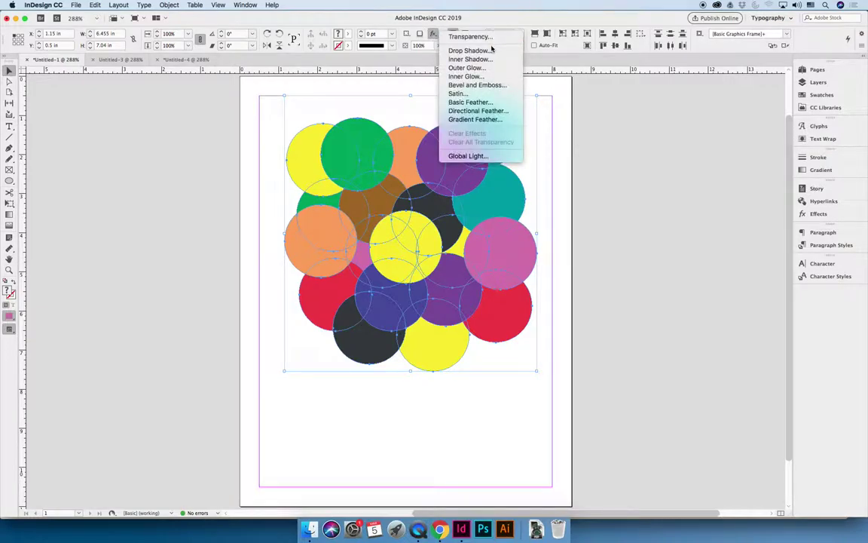
{"action": "left_click", "coordinate": [498, 85]}
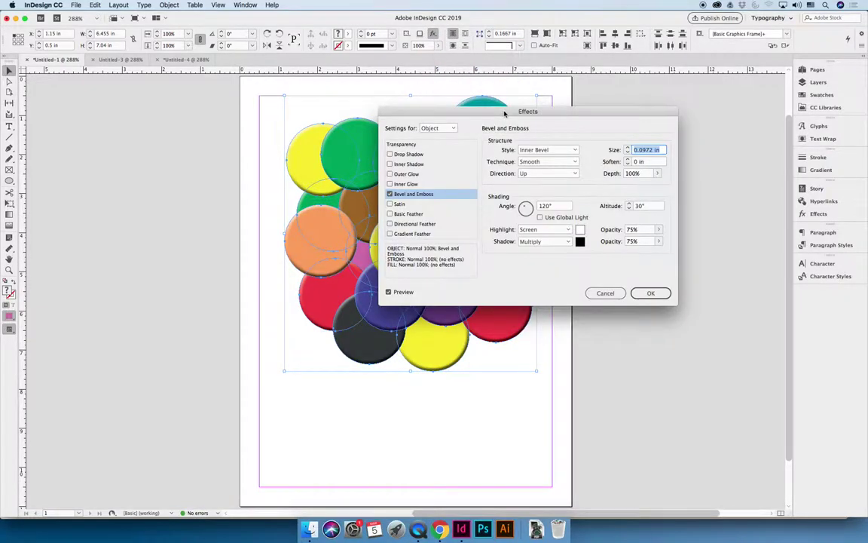
{"action": "left_click_drag", "start_coordinate": [505, 113], "coordinate": [682, 109]}
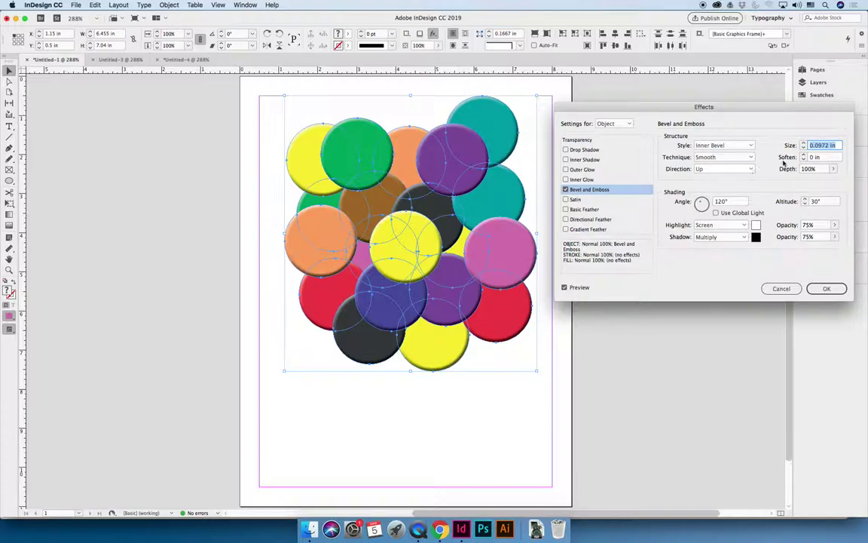
Set the bevel size to 0.75 in.
{"action": "left_click", "coordinate": [804, 143]}
{"action": "left_click", "coordinate": [805, 142]}
{"action": "left_click", "coordinate": [804, 143]}
{"action": "left_click", "coordinate": [804, 142]}
{"action": "left_click", "coordinate": [804, 142]}
{"action": "left_click", "coordinate": [804, 142]}
{"action": "left_click", "coordinate": [804, 143]}
{"action": "left_click", "coordinate": [805, 143]}
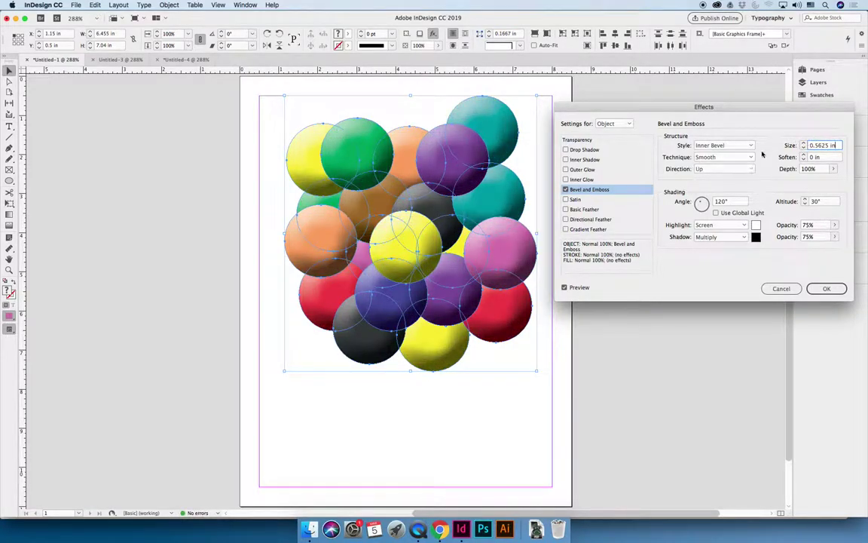
{"action": "left_click", "coordinate": [804, 142]}
{"action": "left_click", "coordinate": [804, 143]}
{"action": "left_click", "coordinate": [804, 143]}
{"action": "left_click", "coordinate": [804, 142]}
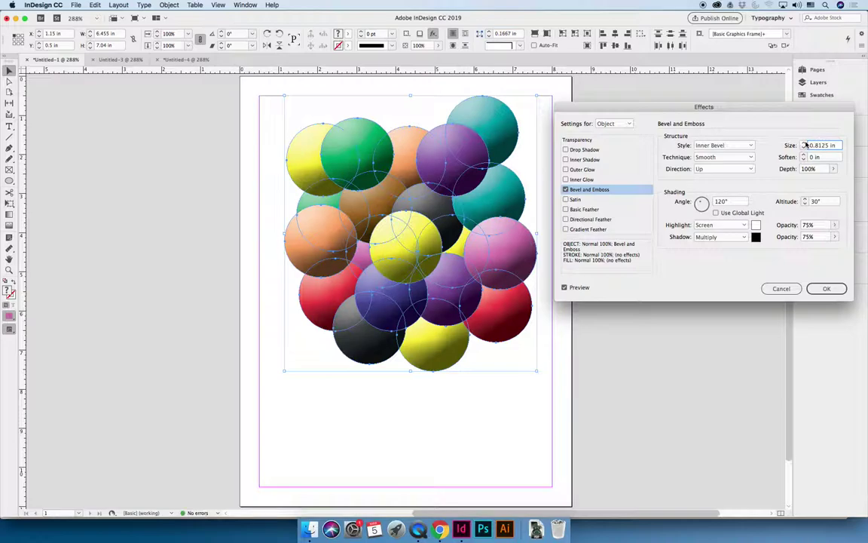
{"action": "left_click", "coordinate": [804, 143]}
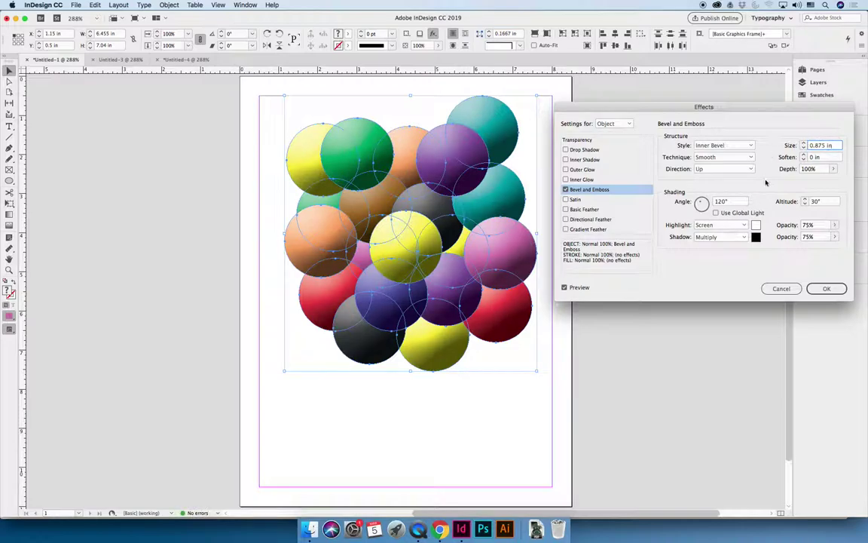
{"action": "left_click", "coordinate": [804, 148]}
{"action": "left_click", "coordinate": [804, 148]}
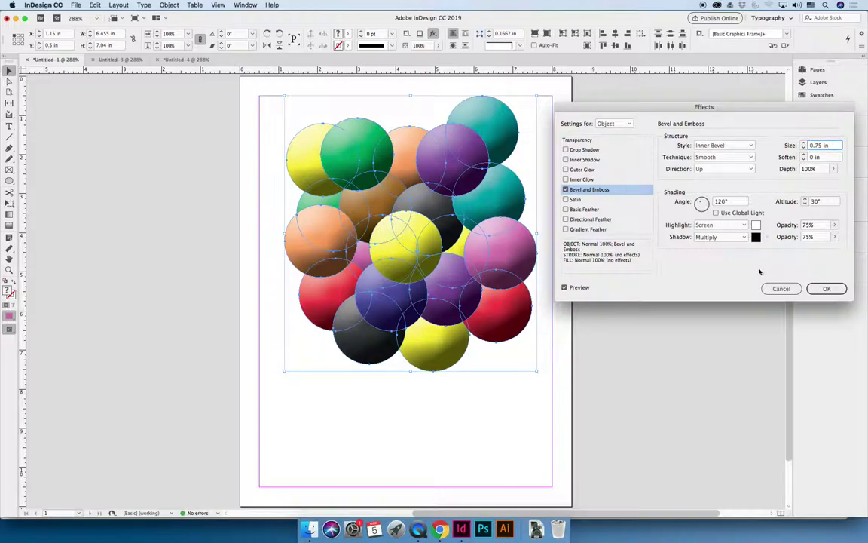
Make the bevel's shadow shading colour yellow.
{"action": "left_click", "coordinate": [756, 237]}
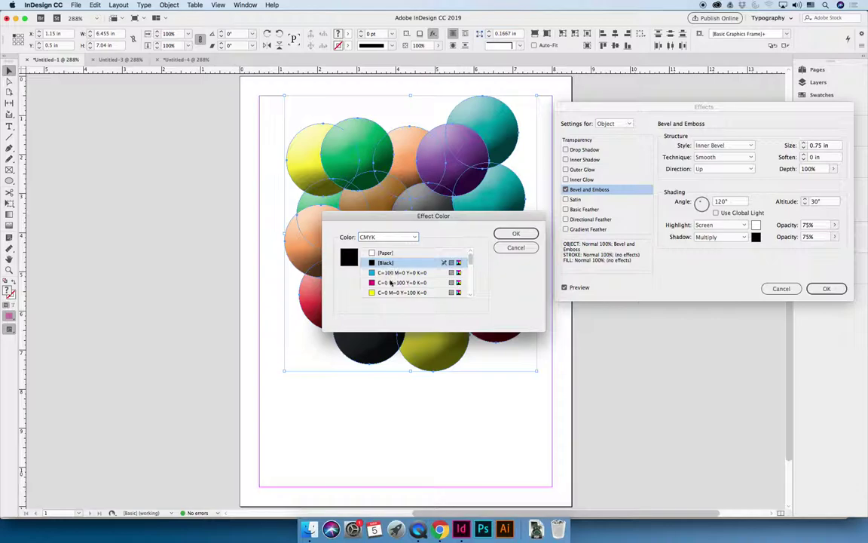
{"action": "left_click", "coordinate": [384, 282]}
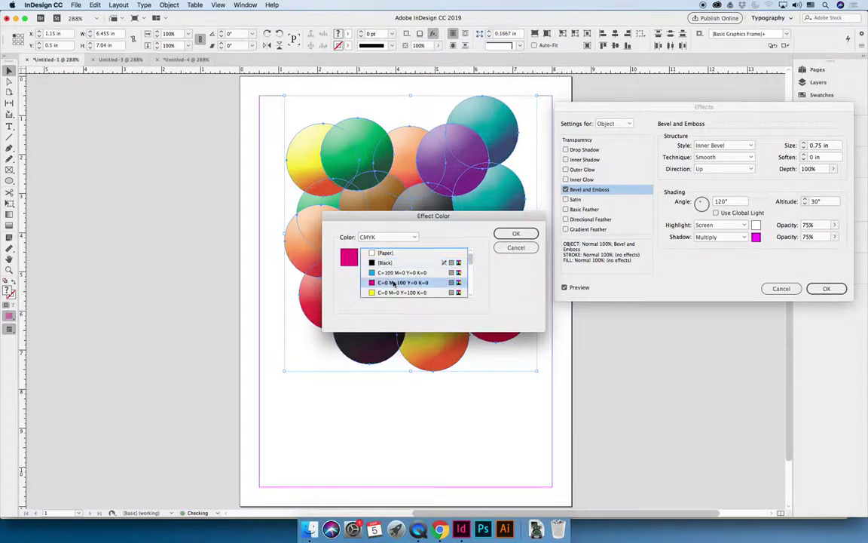
{"action": "left_click", "coordinate": [515, 233]}
{"action": "left_click", "coordinate": [758, 238]}
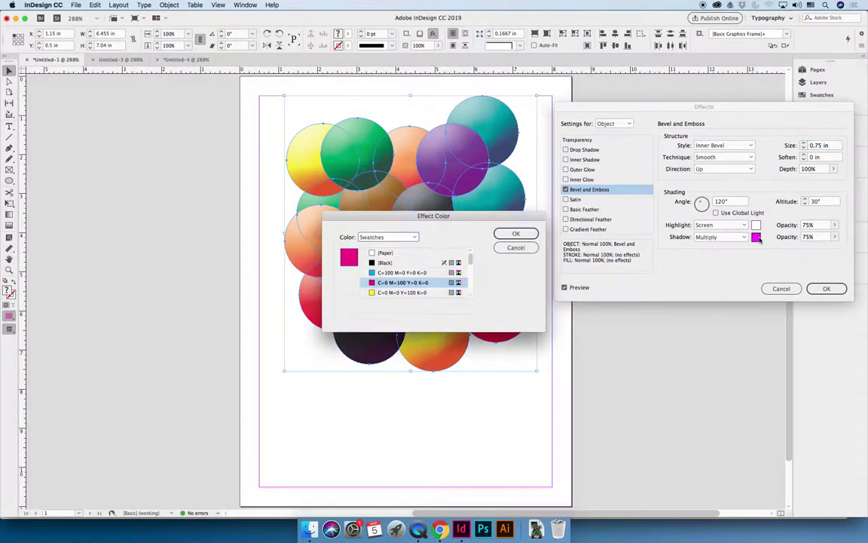
{"action": "left_click", "coordinate": [418, 292]}
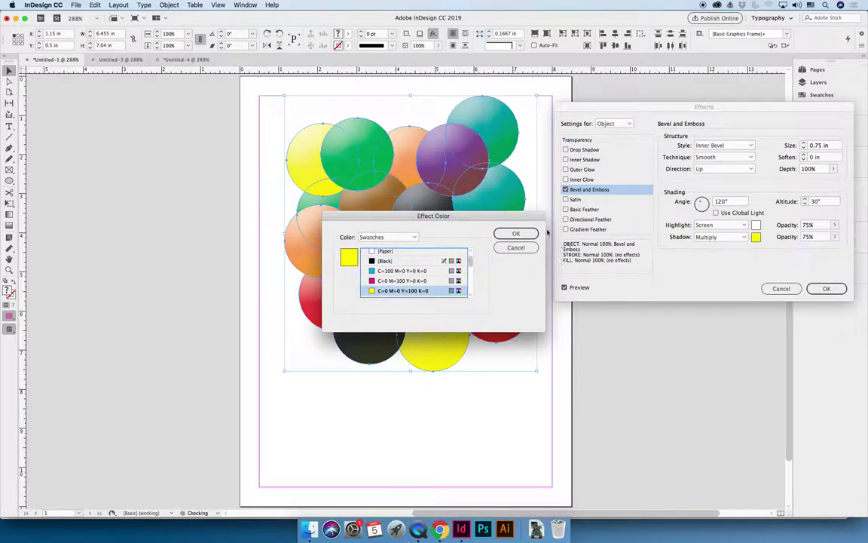
{"action": "left_click", "coordinate": [518, 233]}
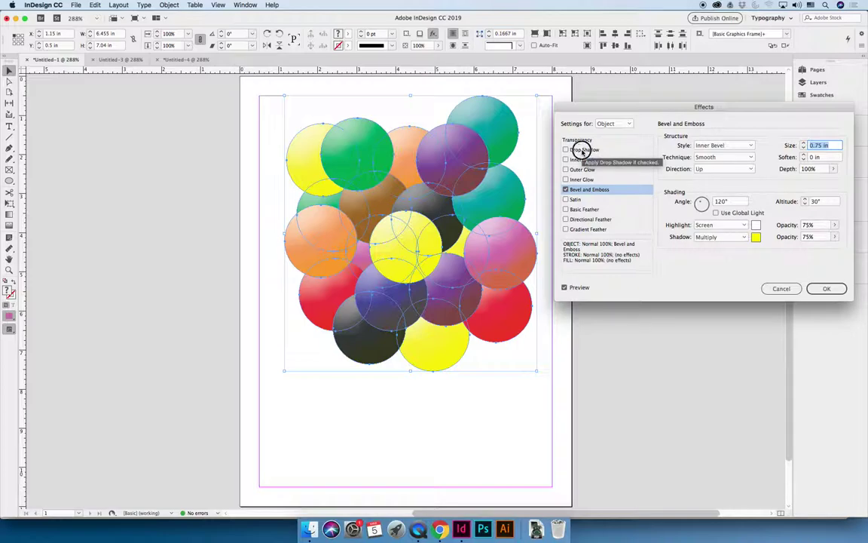
Add a drop shadow with an 84° light angle and apply the effects.
{"action": "left_click", "coordinate": [582, 150]}
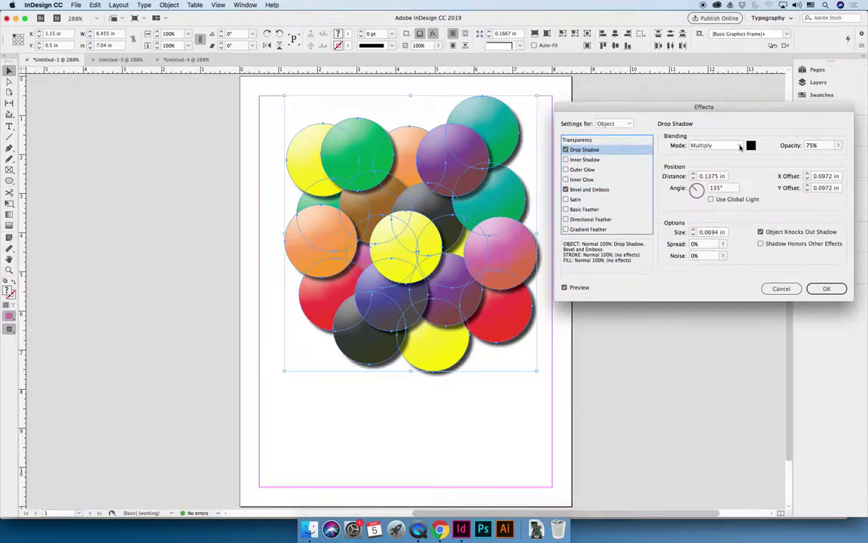
{"action": "left_click", "coordinate": [698, 187]}
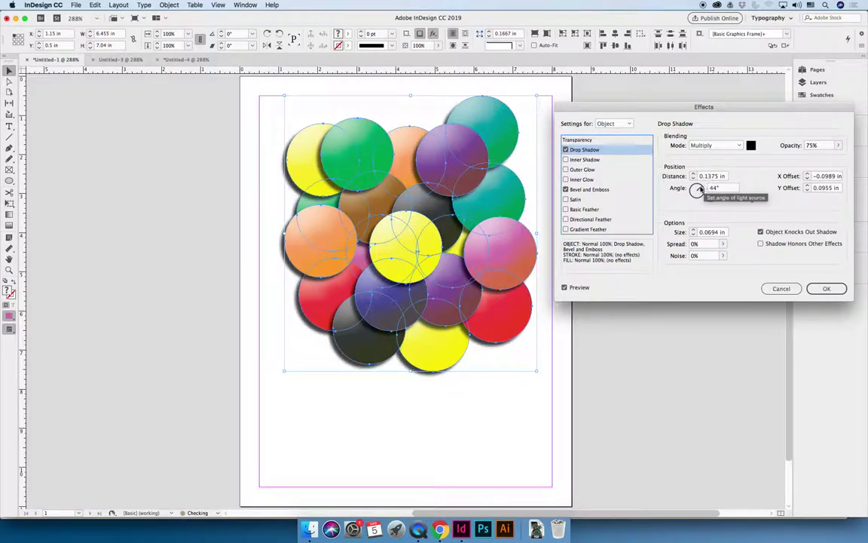
{"action": "left_click_drag", "start_coordinate": [698, 187], "coordinate": [699, 181]}
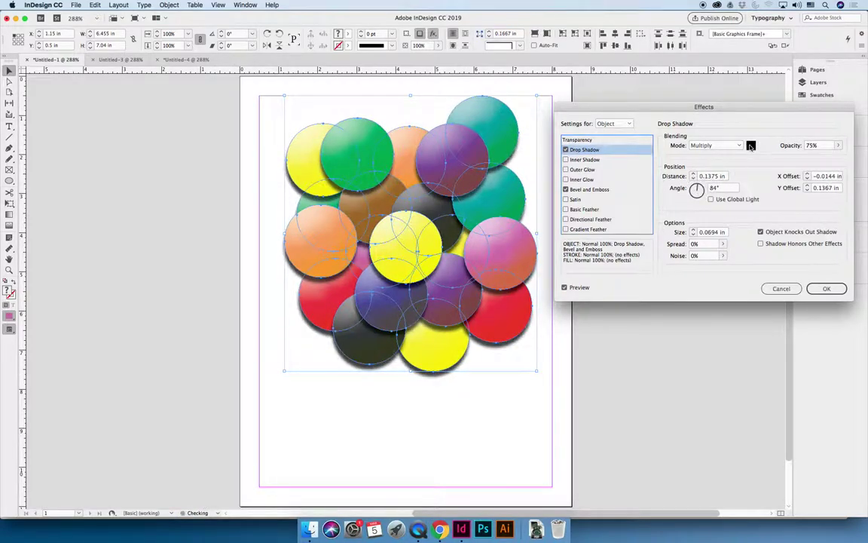
{"action": "left_click", "coordinate": [827, 289]}
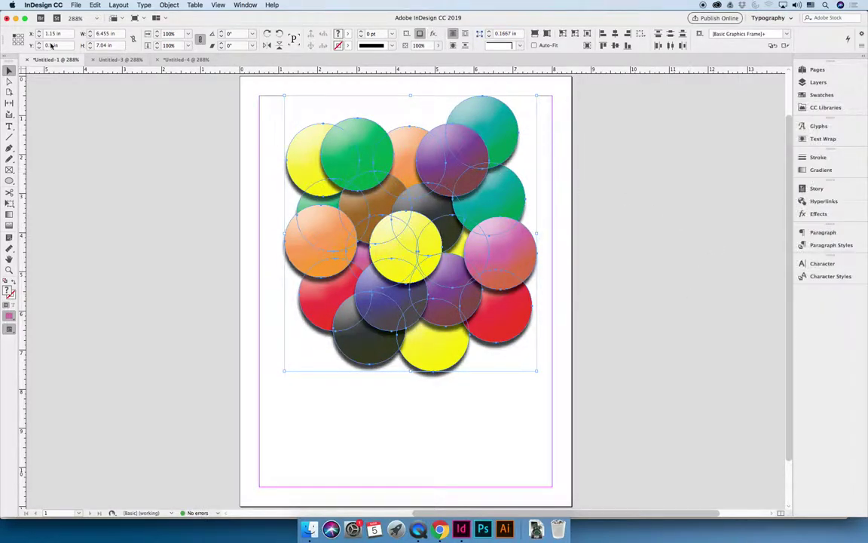
{"action": "left_click", "coordinate": [94, 127]}
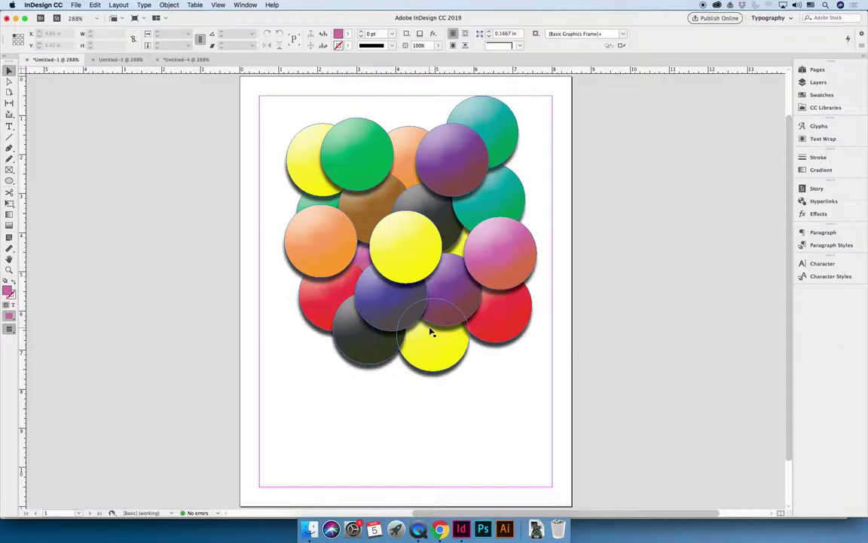
Deselect everything, reopen Find/Change, and switch to the Object search tab.
{"action": "left_click", "coordinate": [174, 145]}
{"action": "left_click", "coordinate": [95, 6]}
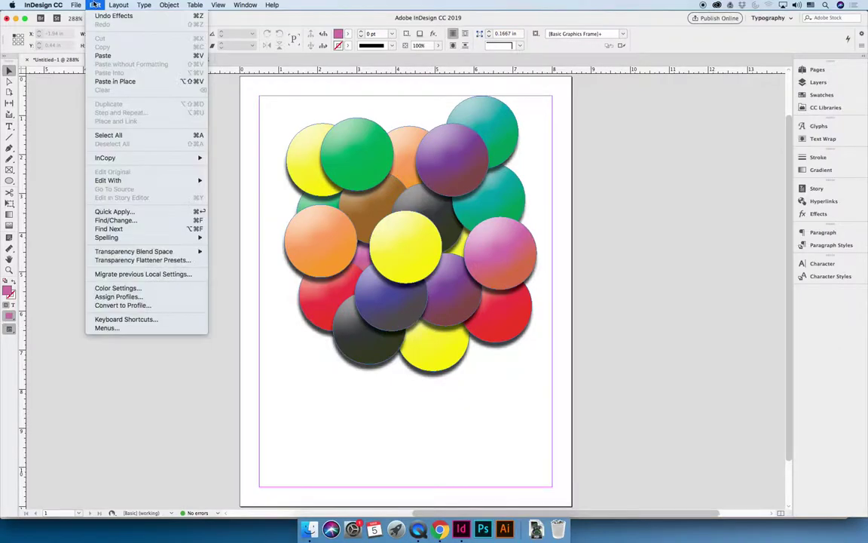
{"action": "left_click", "coordinate": [151, 223]}
{"action": "left_click_drag", "start_coordinate": [582, 132], "coordinate": [631, 133]}
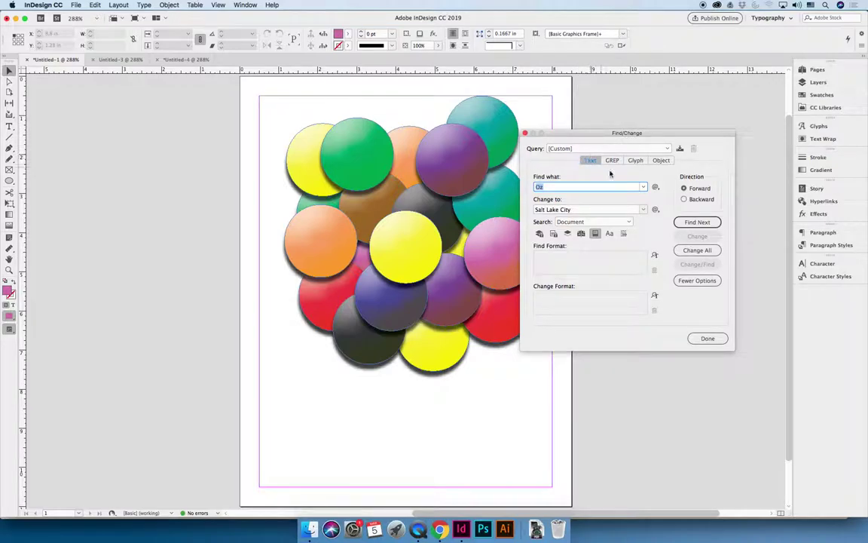
{"action": "left_click", "coordinate": [661, 161]}
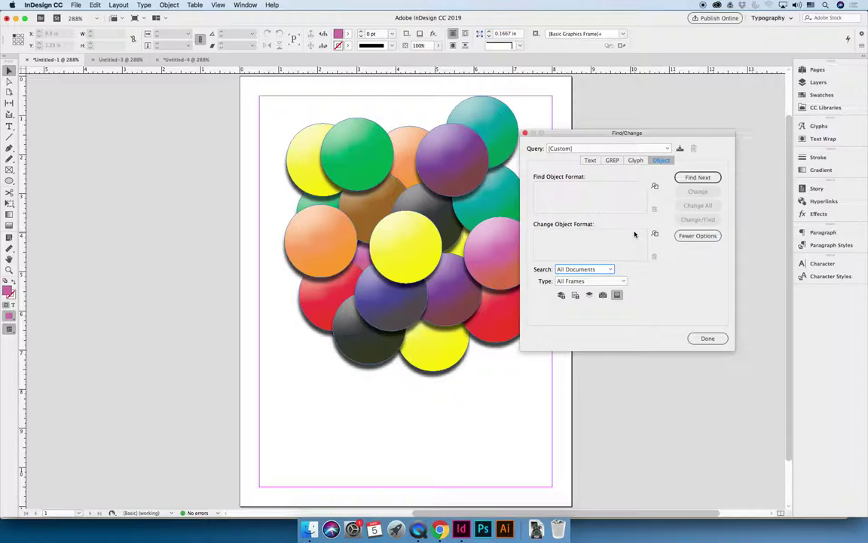
{"action": "left_click", "coordinate": [590, 161]}
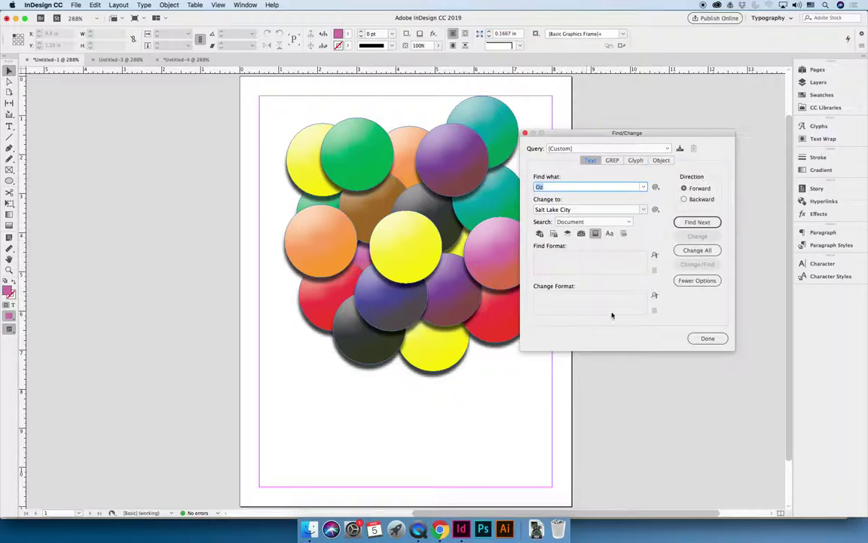
{"action": "left_click", "coordinate": [667, 161]}
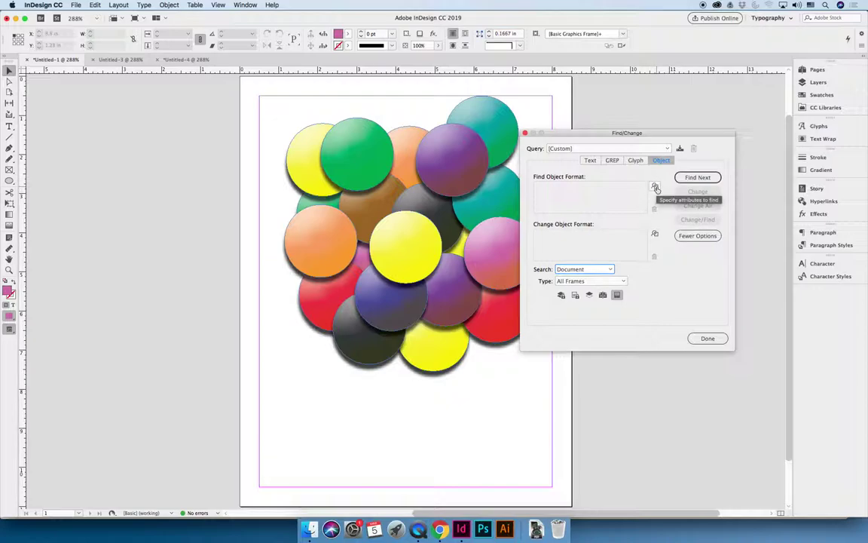
Set Find Object Format to objects with Drop Shadow turned On.
{"action": "left_click", "coordinate": [655, 188]}
{"action": "left_click_drag", "start_coordinate": [481, 136], "coordinate": [231, 99]}
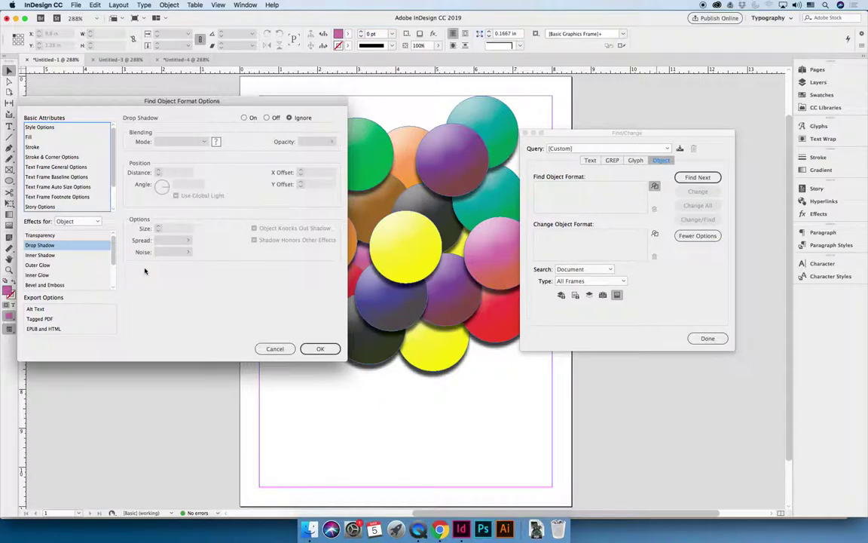
{"action": "left_click", "coordinate": [27, 245]}
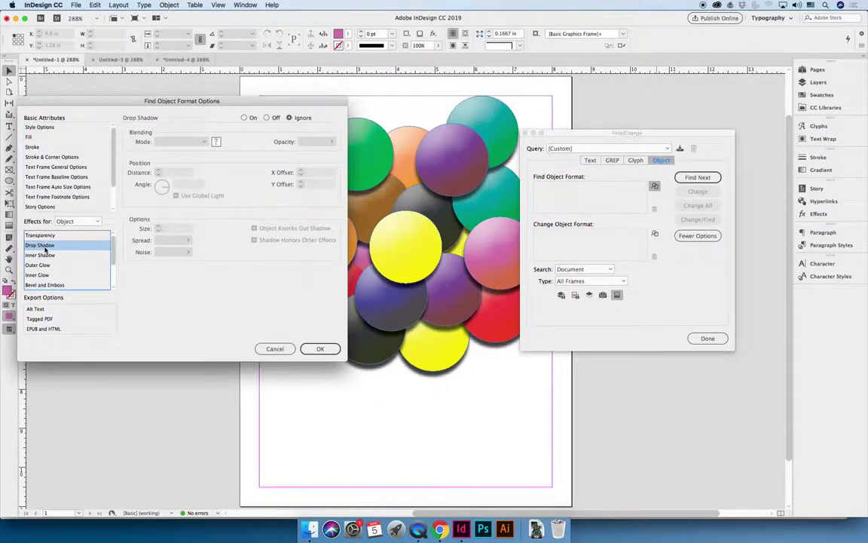
{"action": "left_click", "coordinate": [245, 118]}
{"action": "left_click", "coordinate": [49, 246]}
{"action": "left_click", "coordinate": [320, 349]}
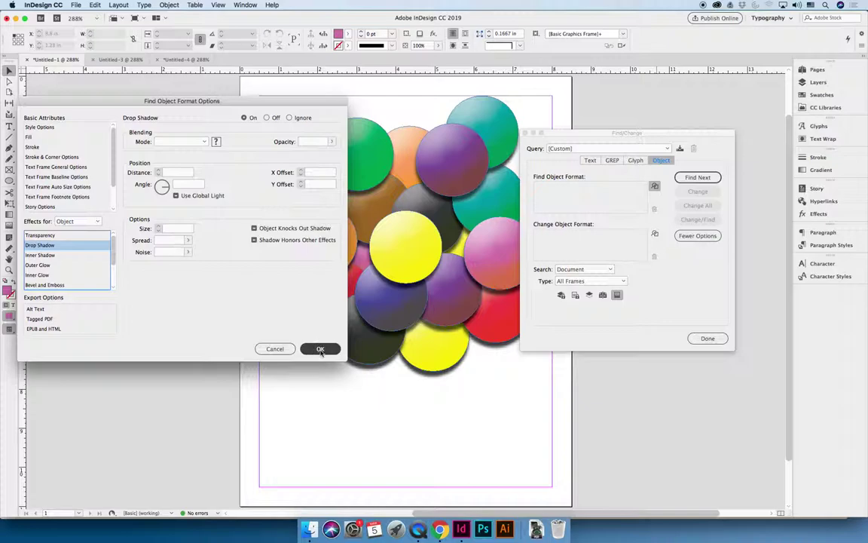
Set Change Object Format to Drop Shadow On with swatch C=100 M=0 Y=0 K=0.
{"action": "left_click", "coordinate": [656, 234]}
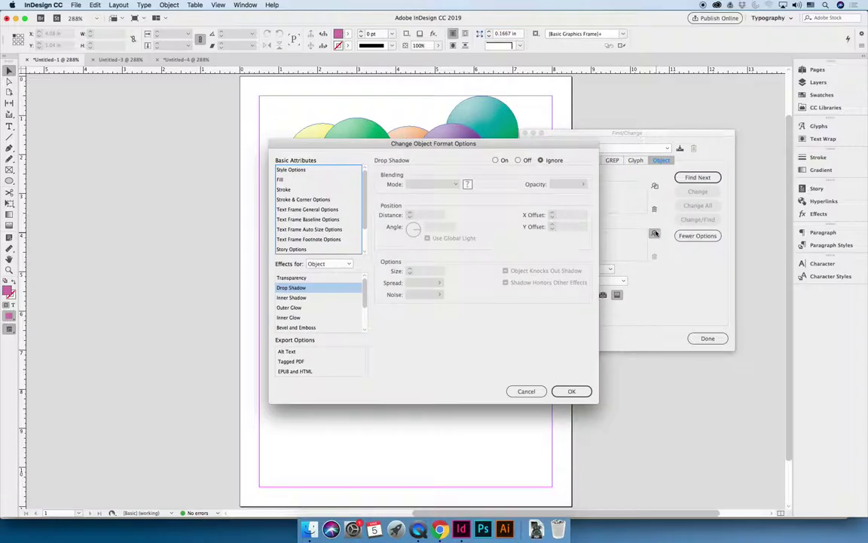
{"action": "left_click_drag", "start_coordinate": [407, 145], "coordinate": [273, 95]}
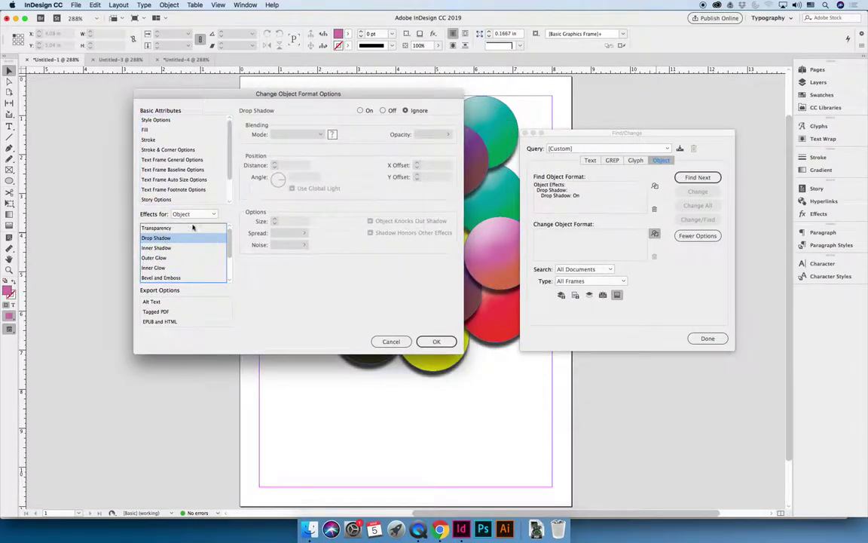
{"action": "left_click", "coordinate": [361, 110]}
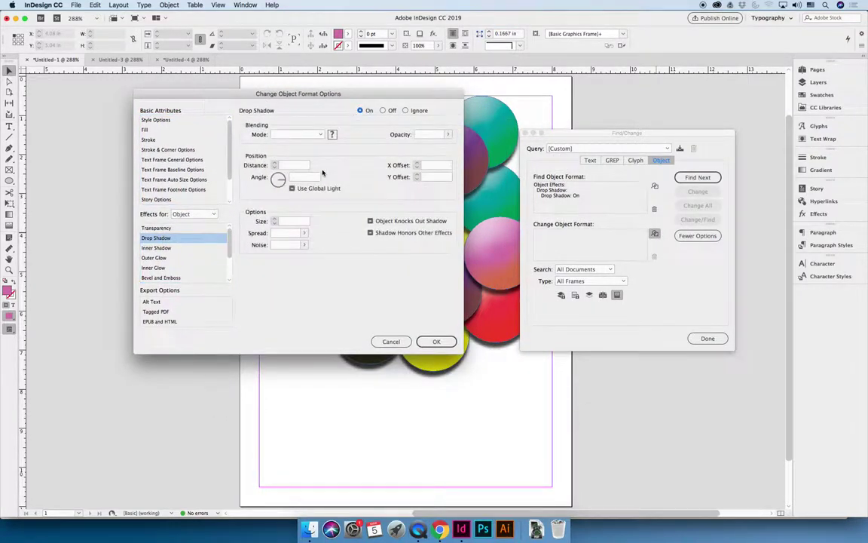
{"action": "left_click", "coordinate": [332, 134]}
{"action": "left_click", "coordinate": [392, 282]}
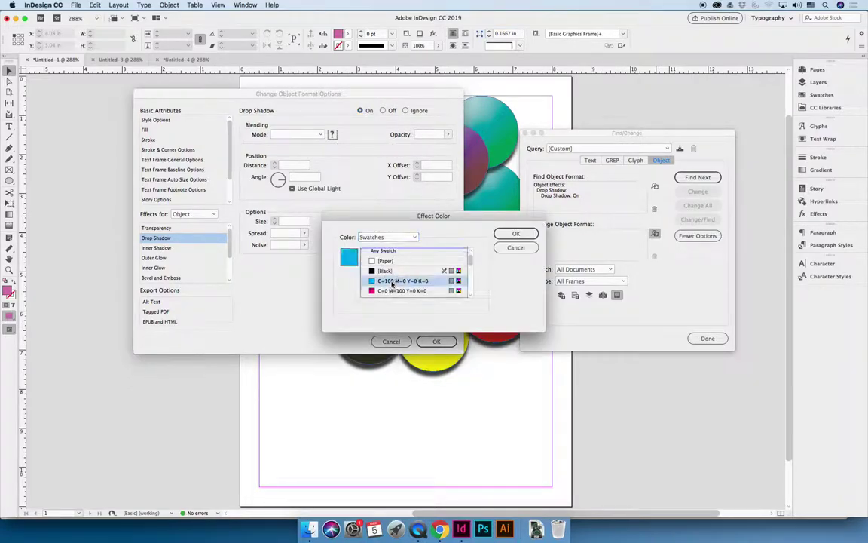
{"action": "left_click", "coordinate": [515, 234]}
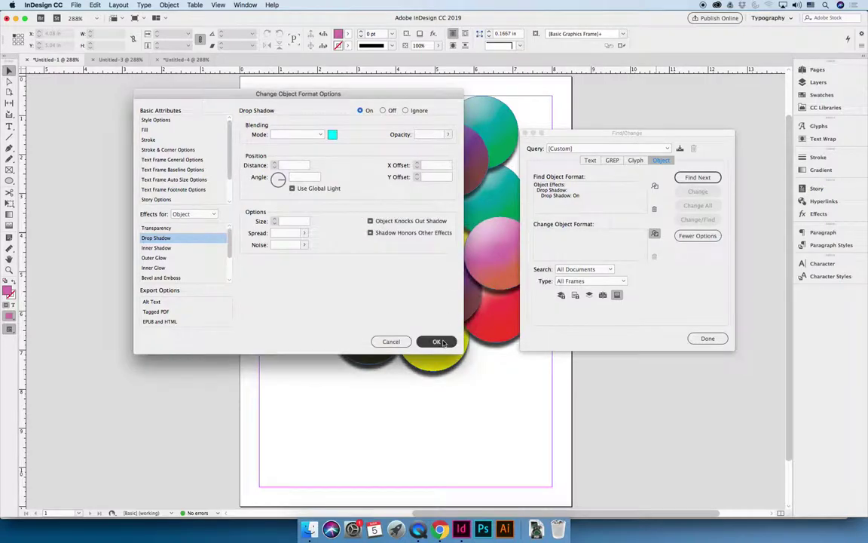
{"action": "left_click", "coordinate": [437, 342]}
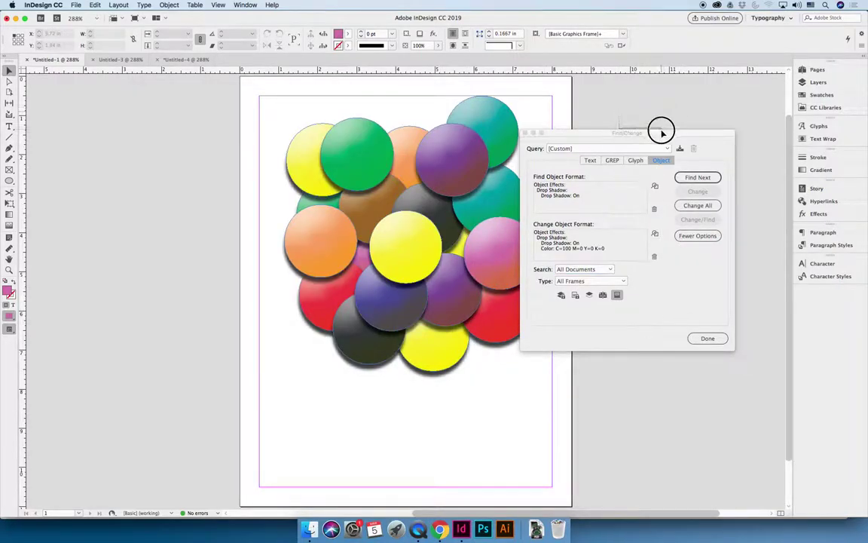
Change the first match, then Change All to recolour every drop shadow cyan, close, and deselect.
{"action": "left_click_drag", "start_coordinate": [661, 133], "coordinate": [687, 103]}
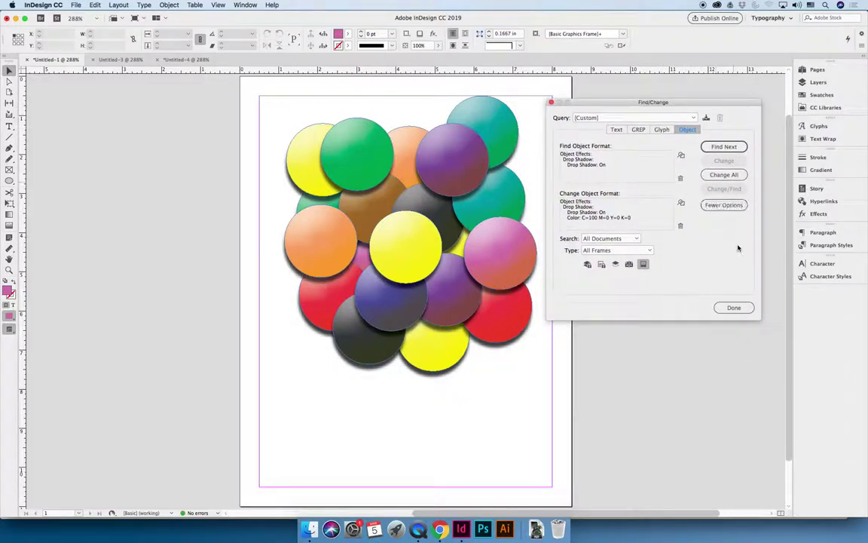
{"action": "left_click", "coordinate": [728, 146]}
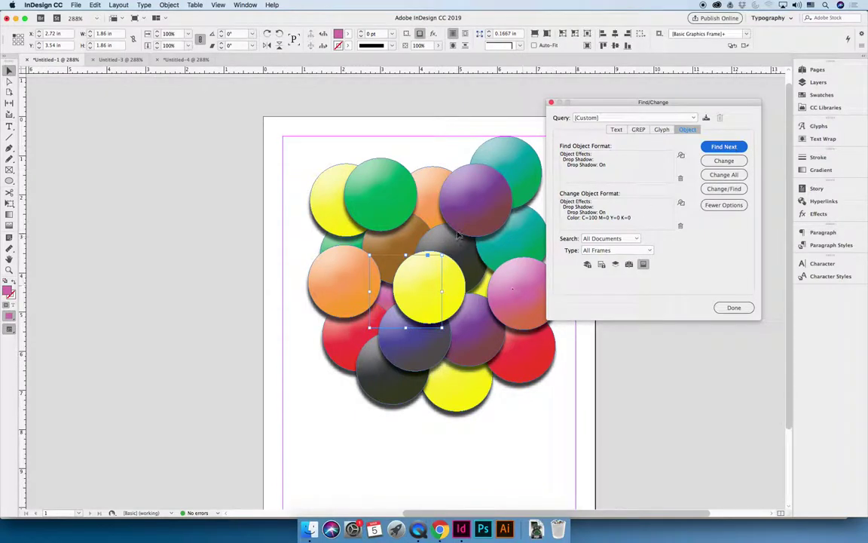
{"action": "left_click", "coordinate": [724, 161]}
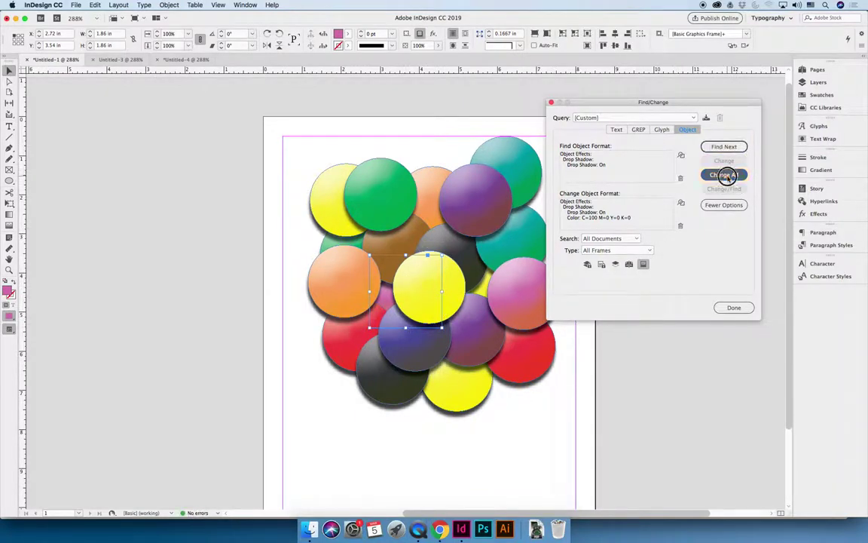
{"action": "left_click", "coordinate": [724, 174]}
{"action": "left_click", "coordinate": [461, 283]}
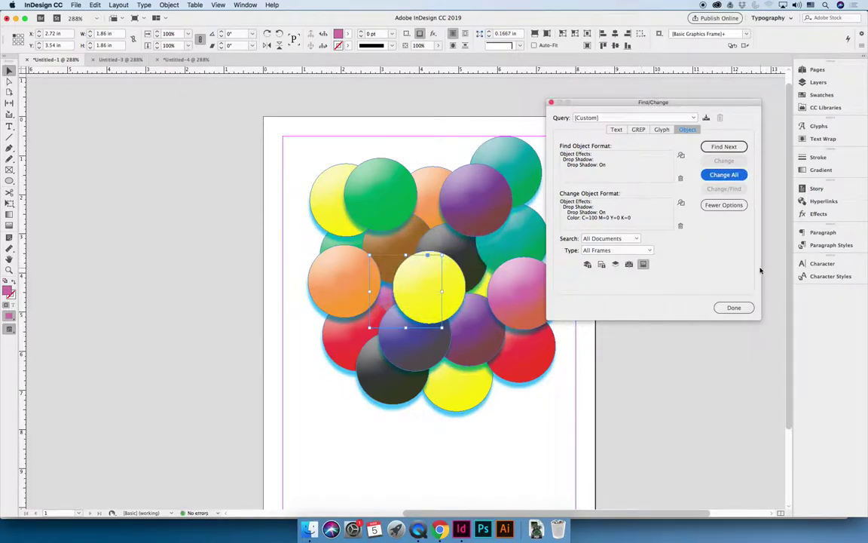
{"action": "left_click", "coordinate": [737, 307]}
{"action": "left_click", "coordinate": [132, 221]}
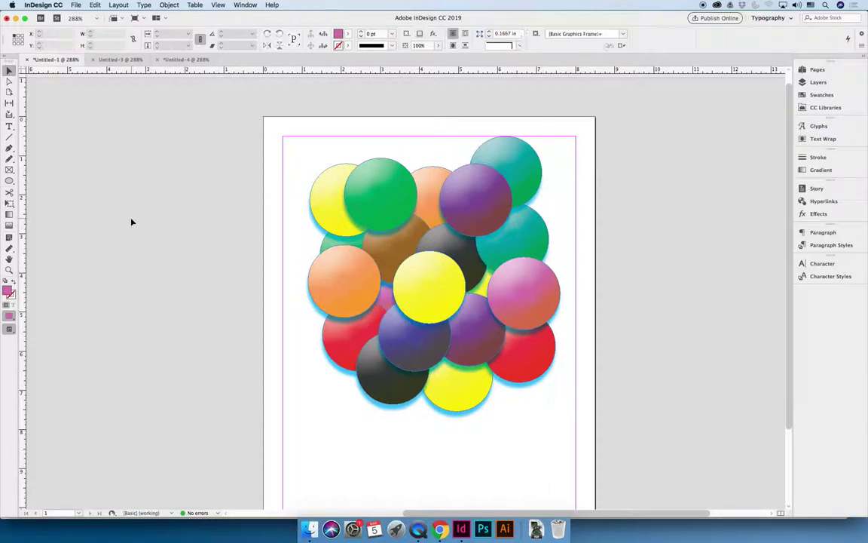
Draw a square frame on the pasteboard with a 10 pt Wavy stroke.
{"action": "left_click", "coordinate": [9, 169]}
{"action": "left_click_drag", "start_coordinate": [122, 133], "coordinate": [230, 239]}
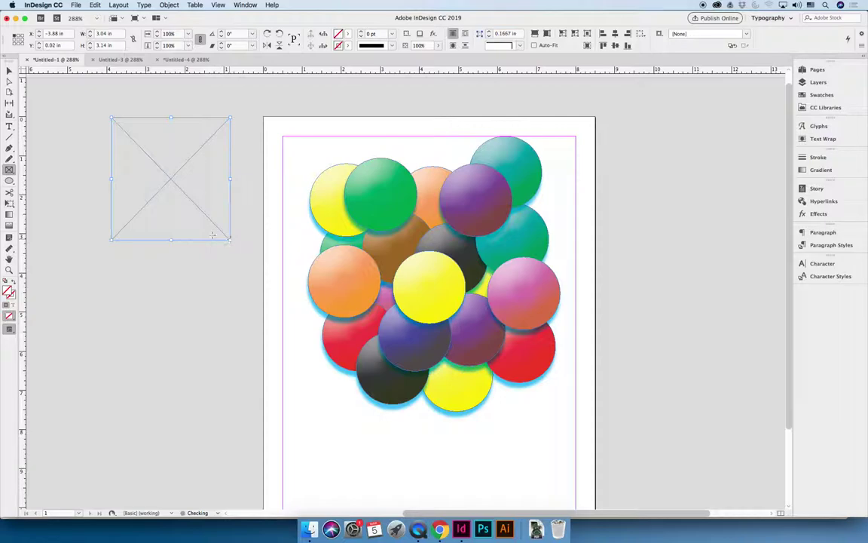
{"action": "left_click", "coordinate": [391, 45]}
{"action": "left_click", "coordinate": [396, 225]}
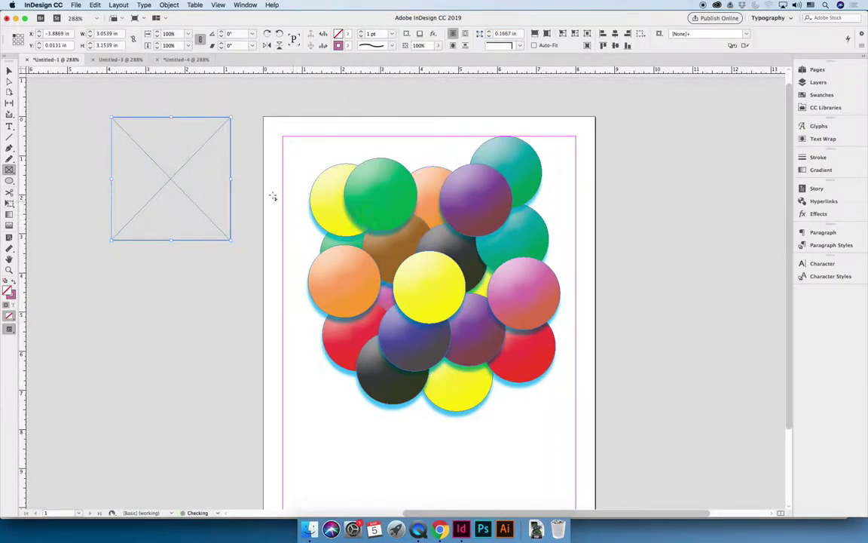
{"action": "left_click", "coordinate": [361, 32]}
Check the frame's pink stroke swatch, then Alt-drag two copies onto the pasteboard.
{"action": "left_click", "coordinate": [9, 71]}
{"action": "left_click", "coordinate": [61, 177]}
{"action": "left_click", "coordinate": [232, 139]}
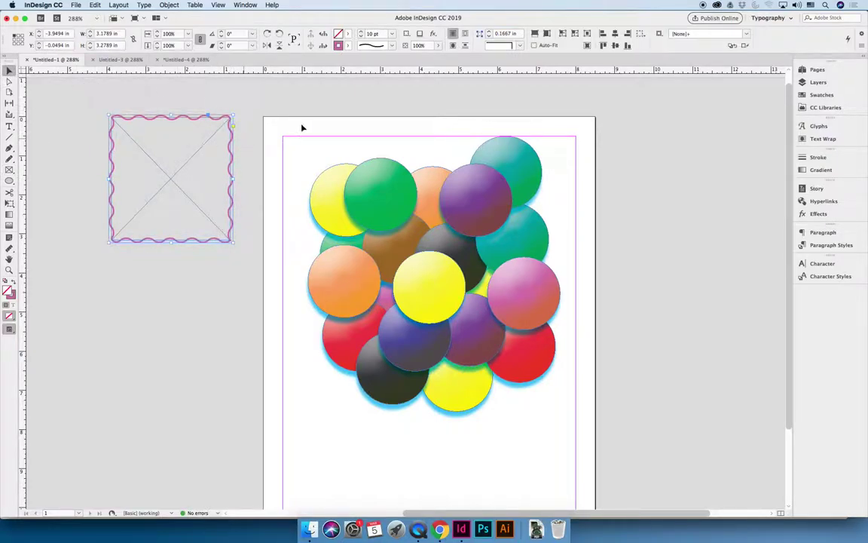
{"action": "left_click", "coordinate": [821, 95]}
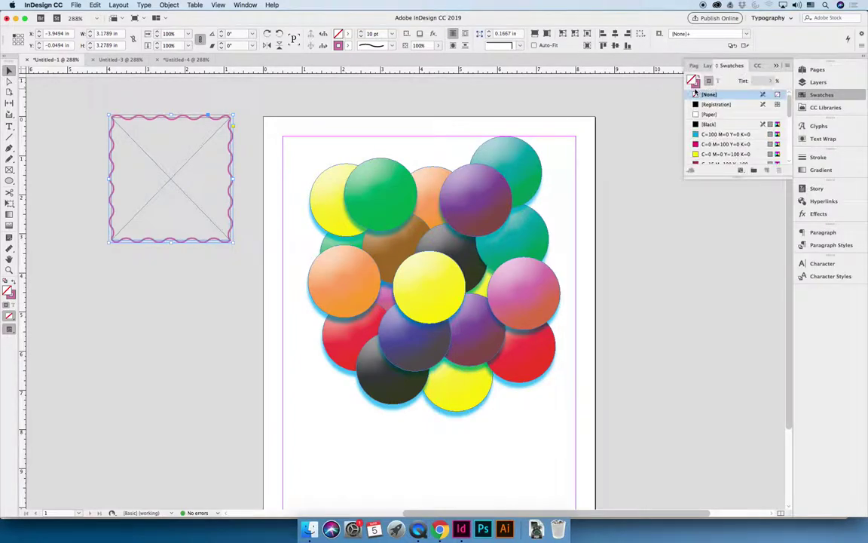
{"action": "left_click", "coordinate": [697, 85]}
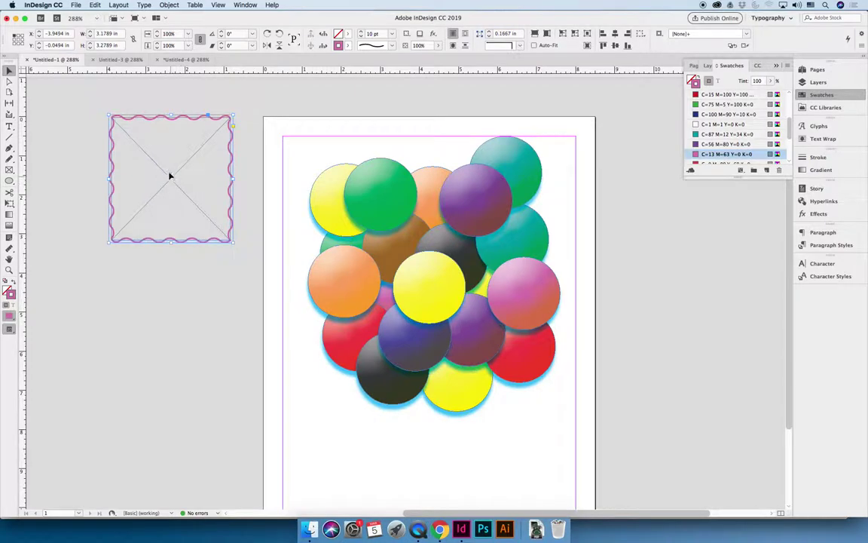
{"action": "mouse_move", "coordinate": [170, 171]}
{"action": "left_mouse_down"}
{"action": "mouse_move", "coordinate": [170, 304]}
{"action": "mouse_move", "coordinate": [150, 304]}
{"action": "left_mouse_up"}
{"action": "left_click_drag", "start_coordinate": [149, 303], "coordinate": [63, 185]}
{"action": "left_click", "coordinate": [87, 358]}
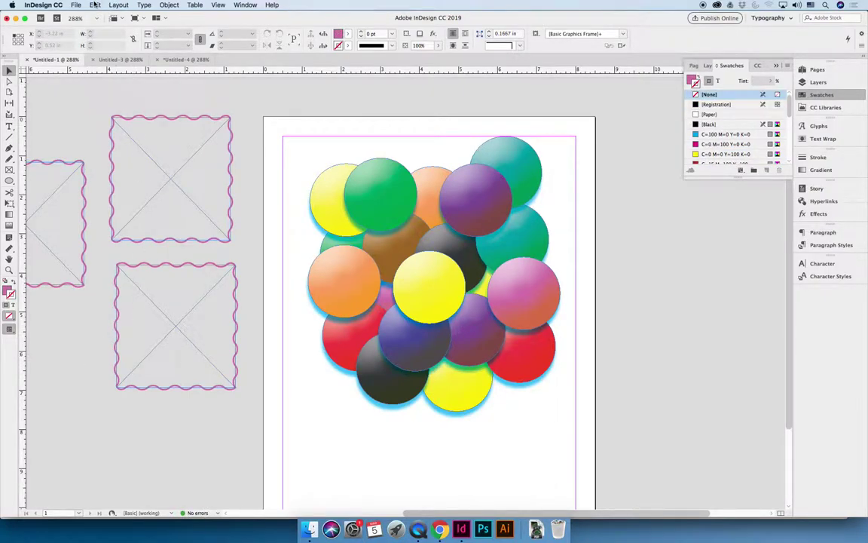
Reopen Find/Change, review Find Object Format's Stroke and Stroke & Corner Options, then cancel and close.
{"action": "left_click", "coordinate": [95, 5]}
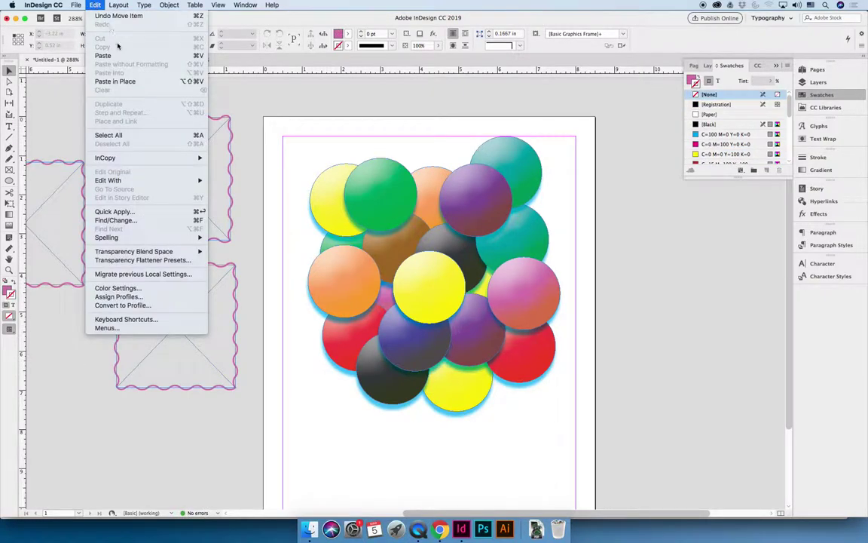
{"action": "left_click", "coordinate": [115, 220]}
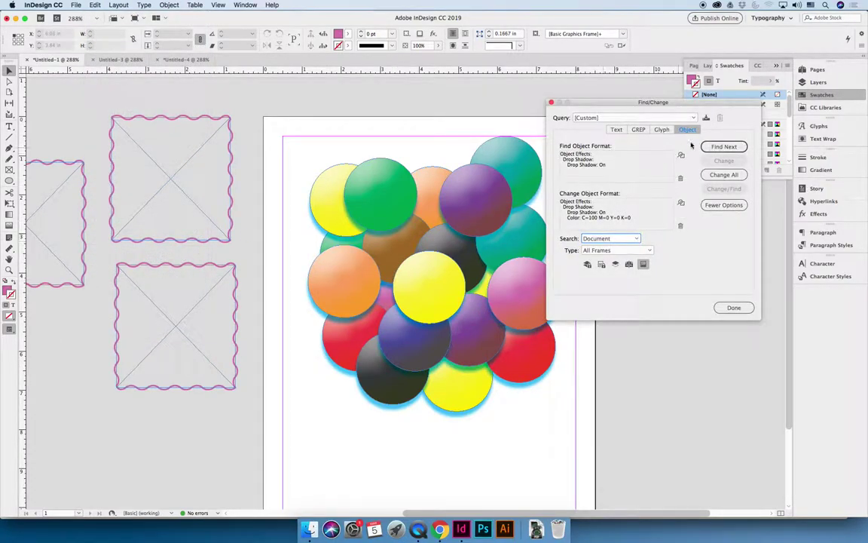
{"action": "left_click", "coordinate": [681, 155]}
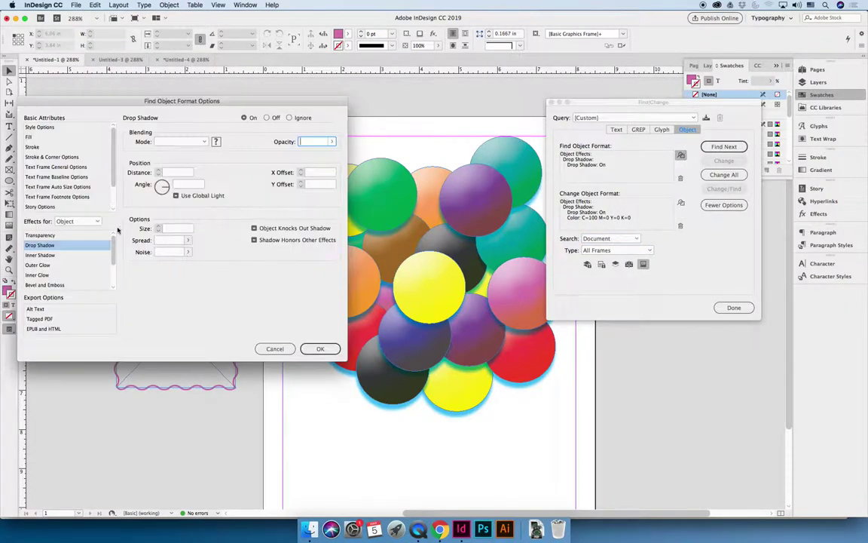
{"action": "left_click", "coordinate": [33, 147]}
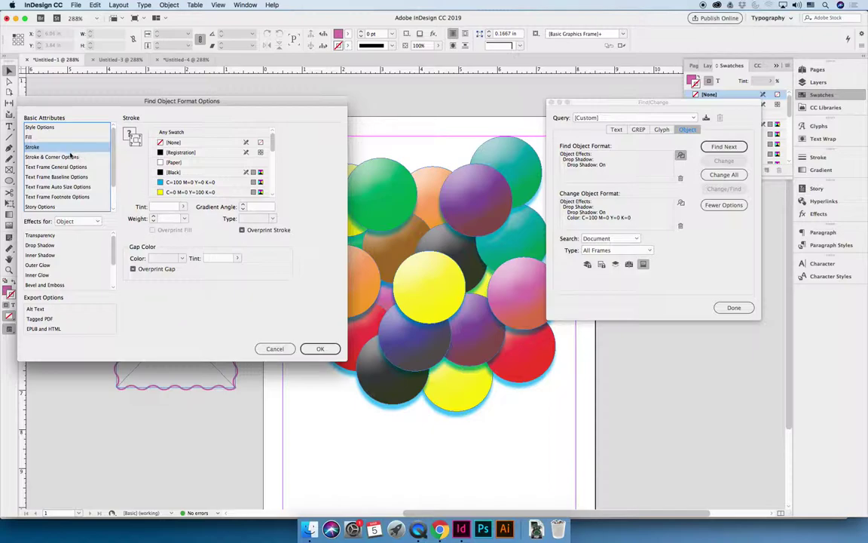
{"action": "left_click", "coordinate": [27, 158]}
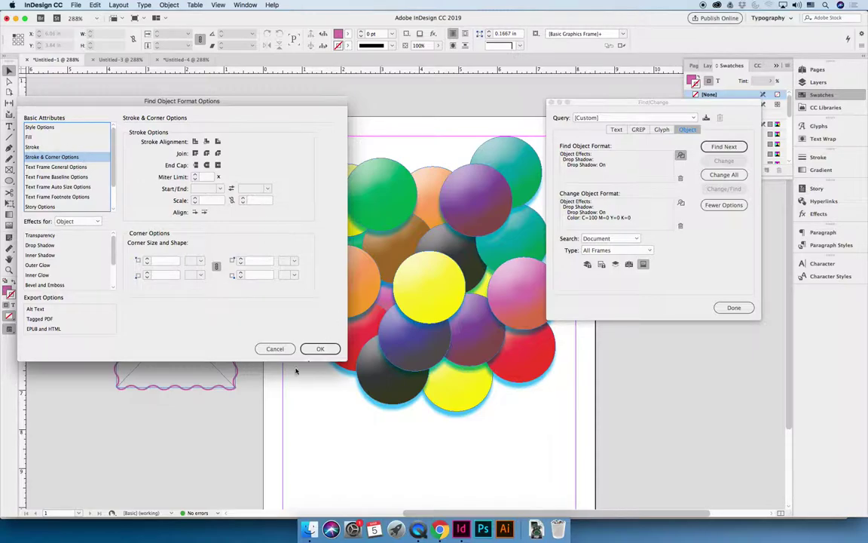
{"action": "left_click", "coordinate": [275, 349]}
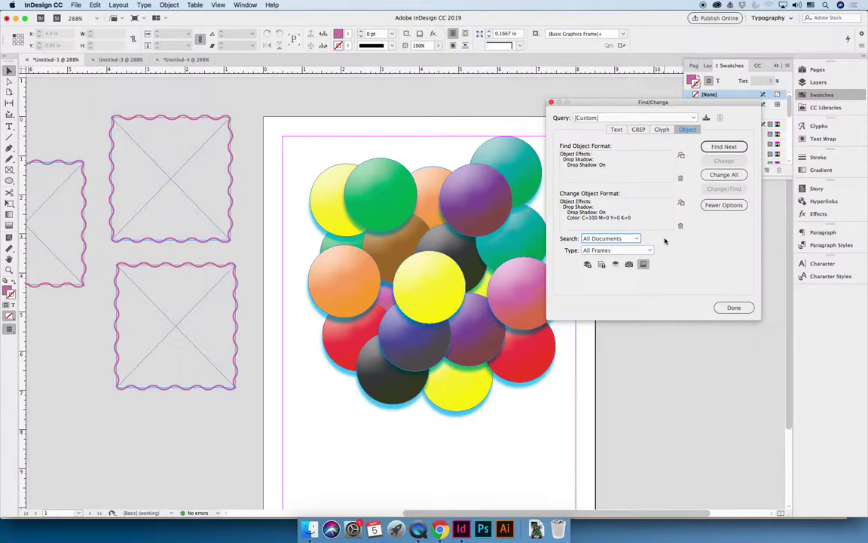
{"action": "left_click", "coordinate": [750, 308]}
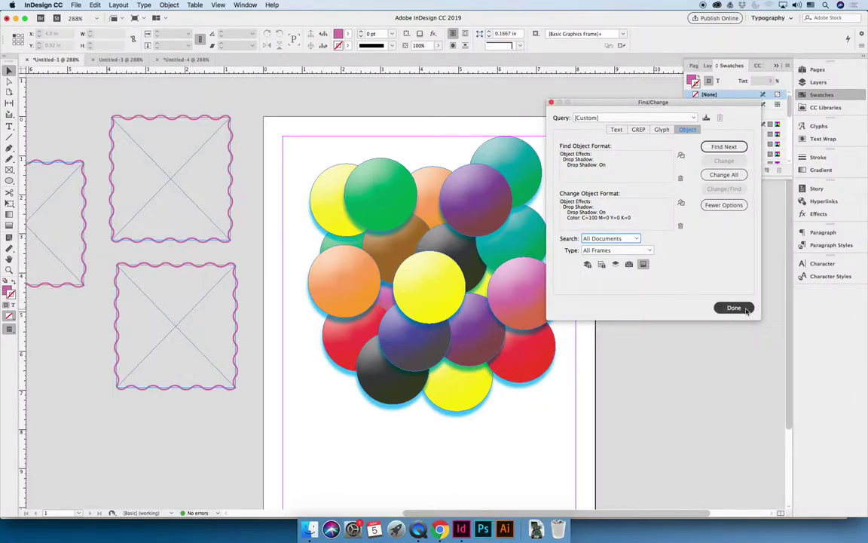